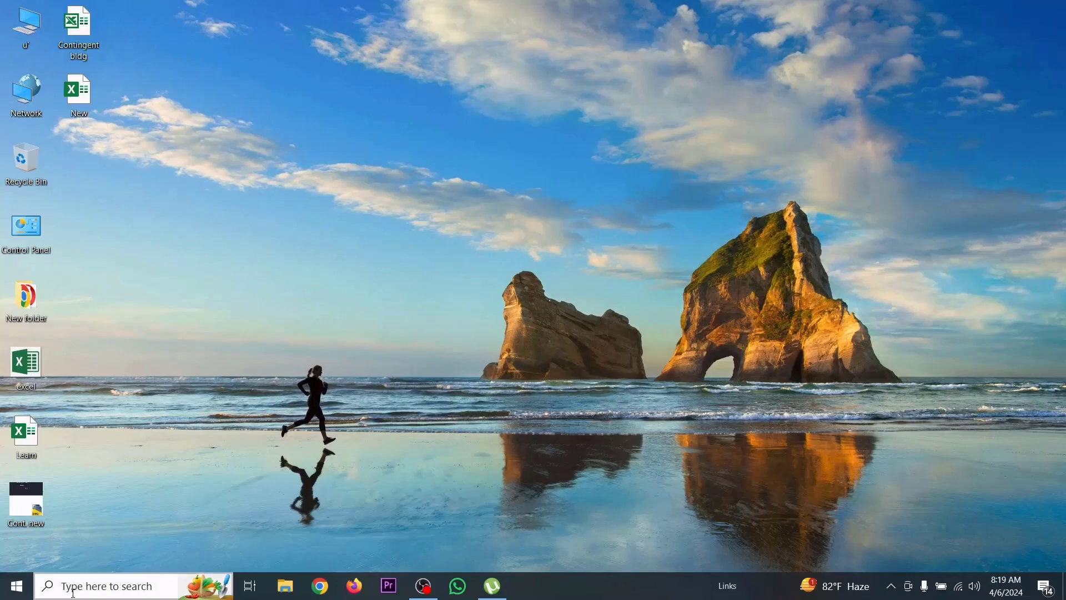
# - Open the Run dialog and execute the tree command
pyautogui.click(73, 593)
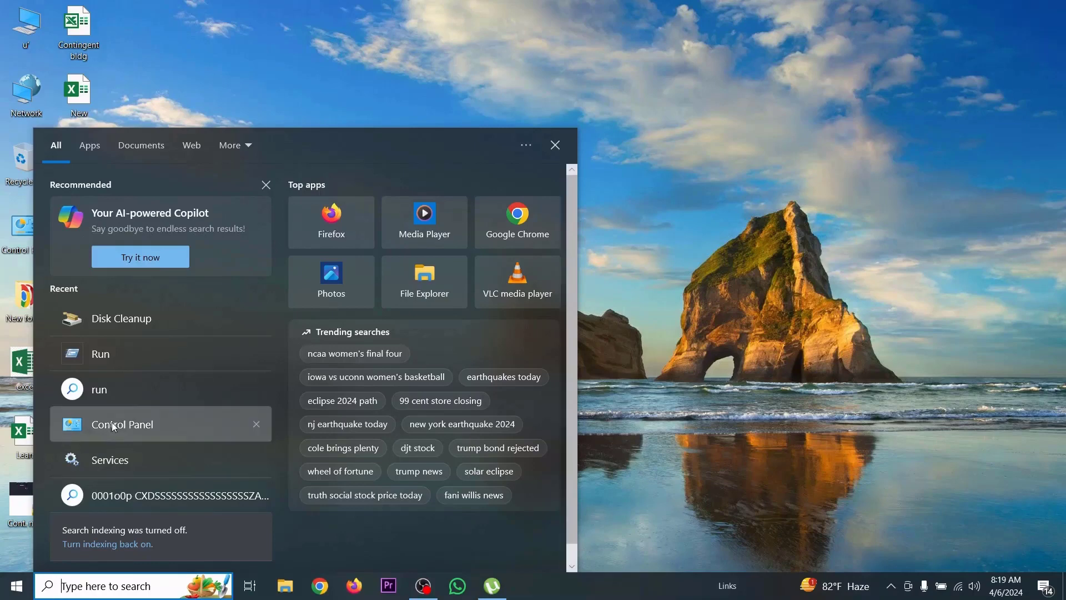
pyautogui.click(112, 361)
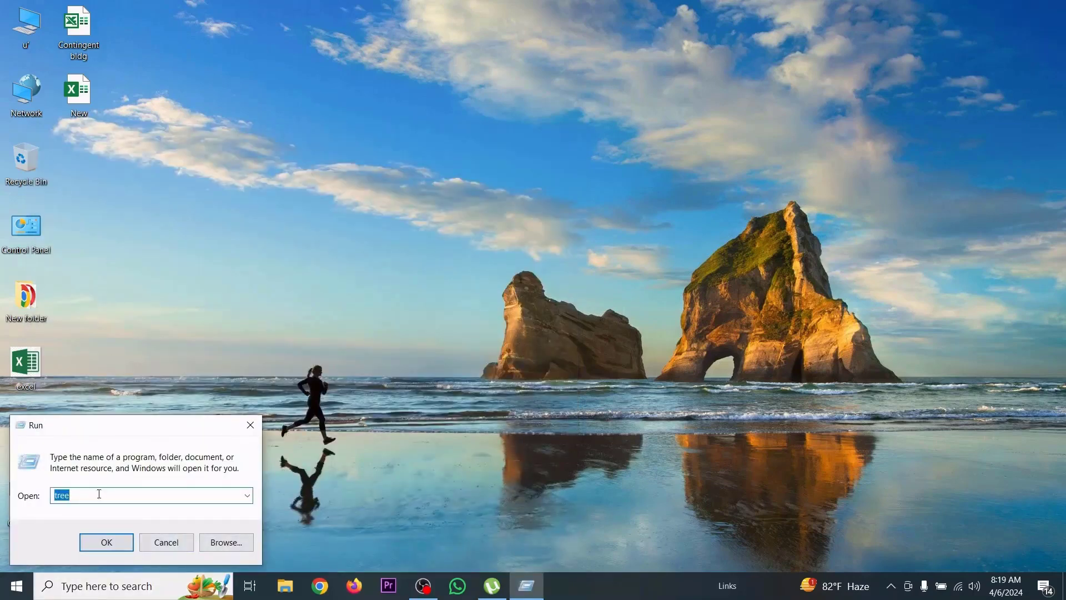
pyautogui.click(145, 500)
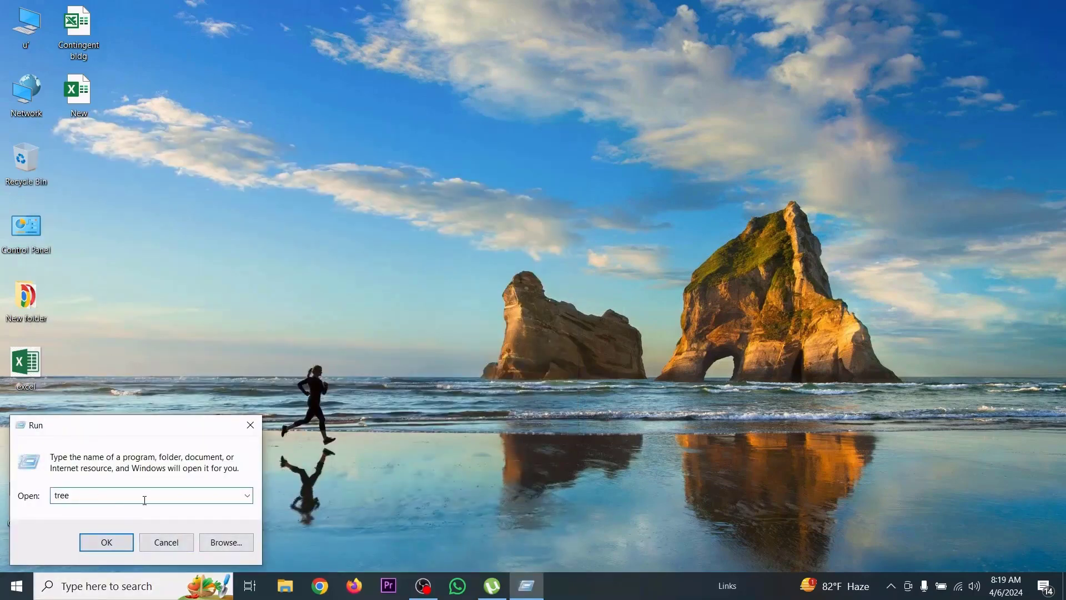
pyautogui.click(111, 543)
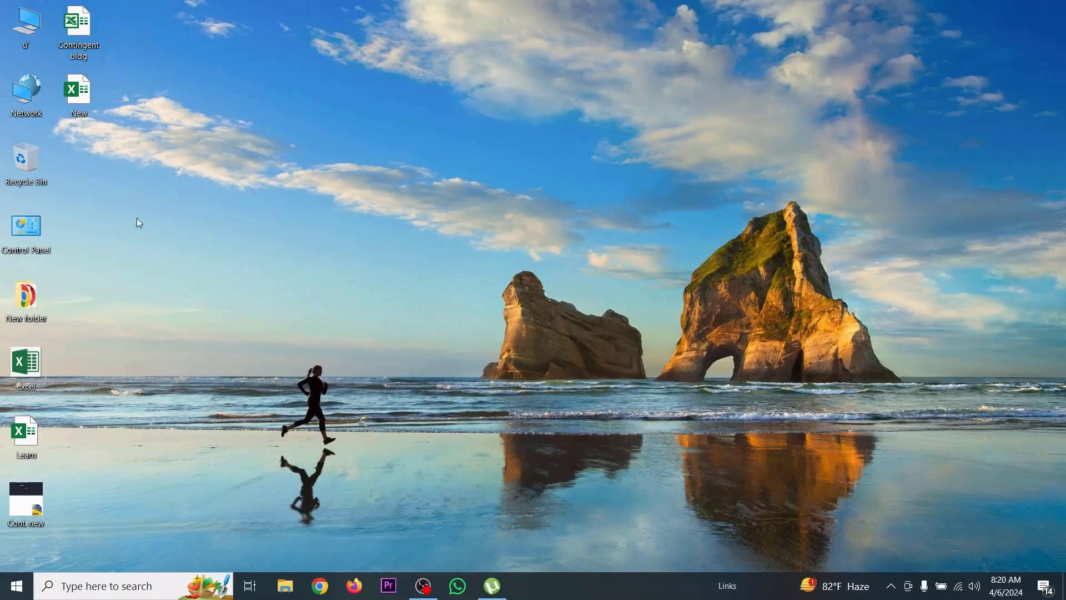
# - Create a new text document on the desktop, keeping its default name, and open it for editing
pyautogui.rightClick(183, 187)
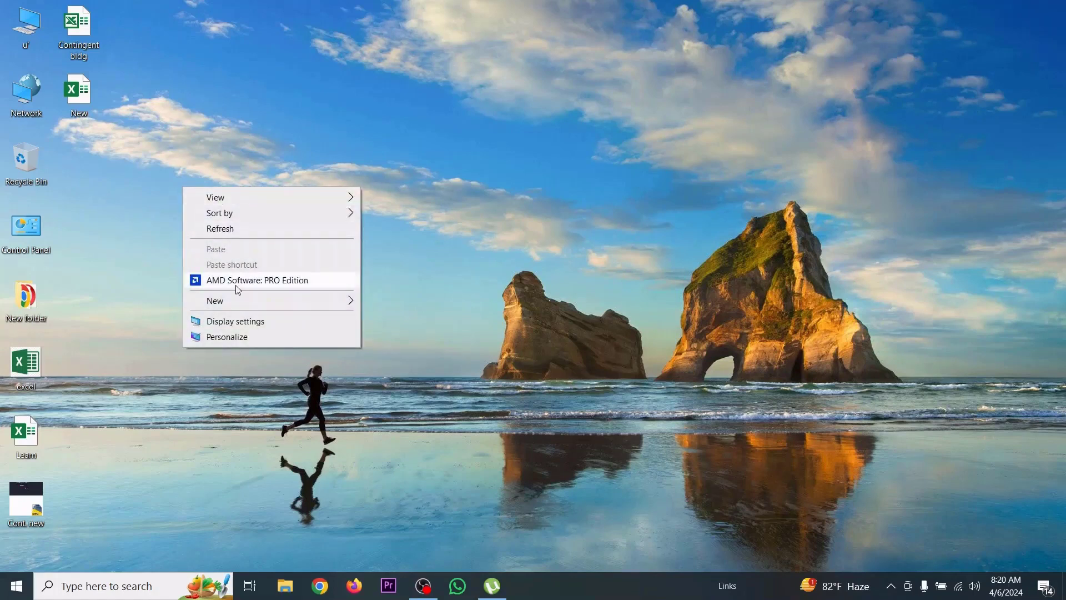
pyautogui.moveTo(246, 304)
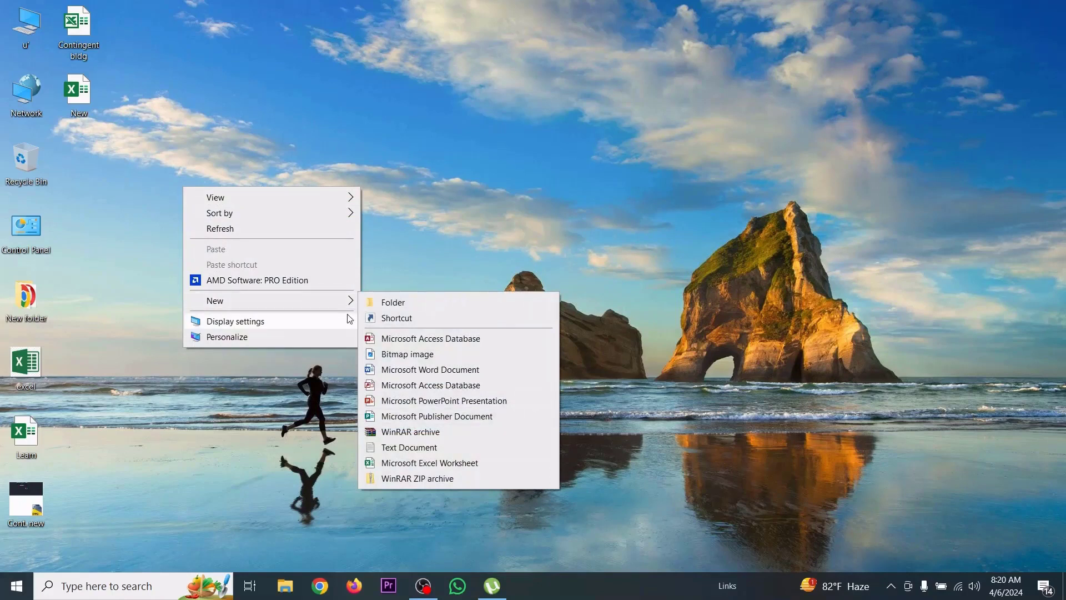
pyautogui.click(412, 448)
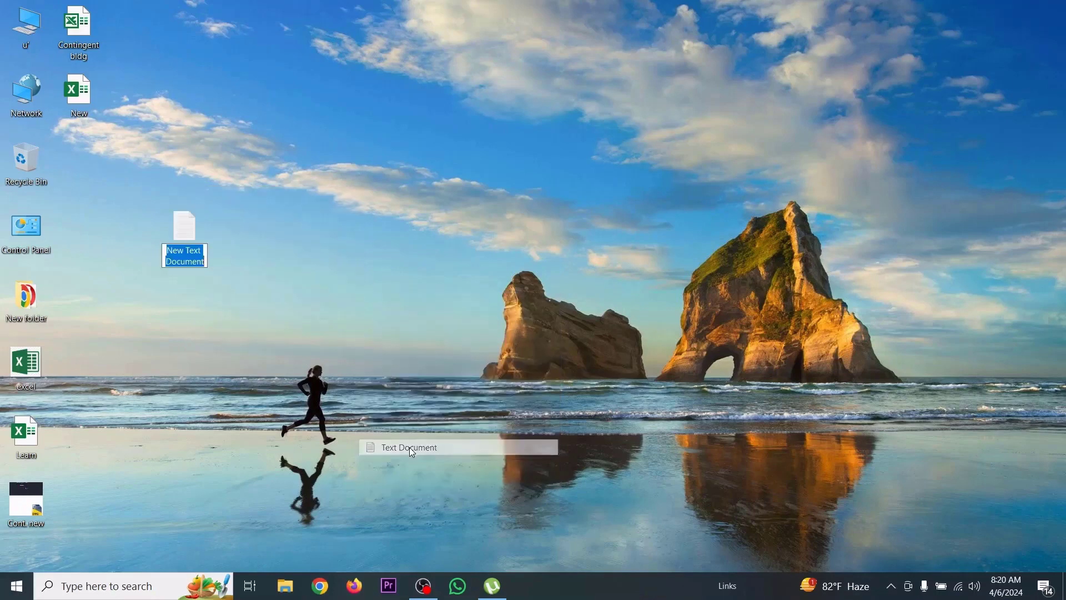
pyautogui.click(254, 238)
pyautogui.doubleClick(183, 236)
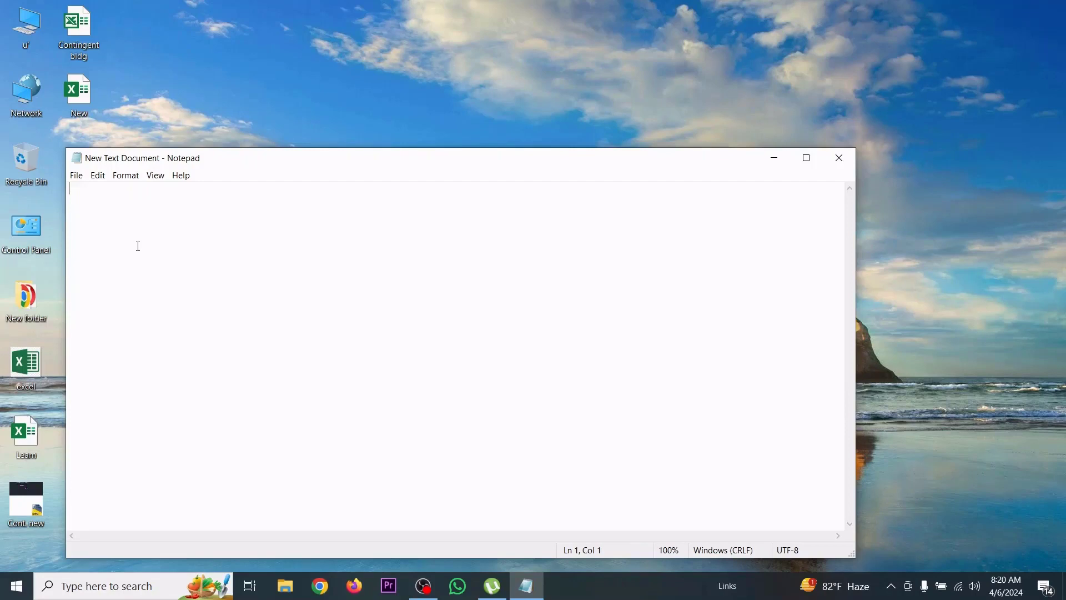
# - Write the script on separate lines: "Echo off", "cd/", "tree", "c:", "tree", "d:", "tree"
pyautogui.write('Ec')
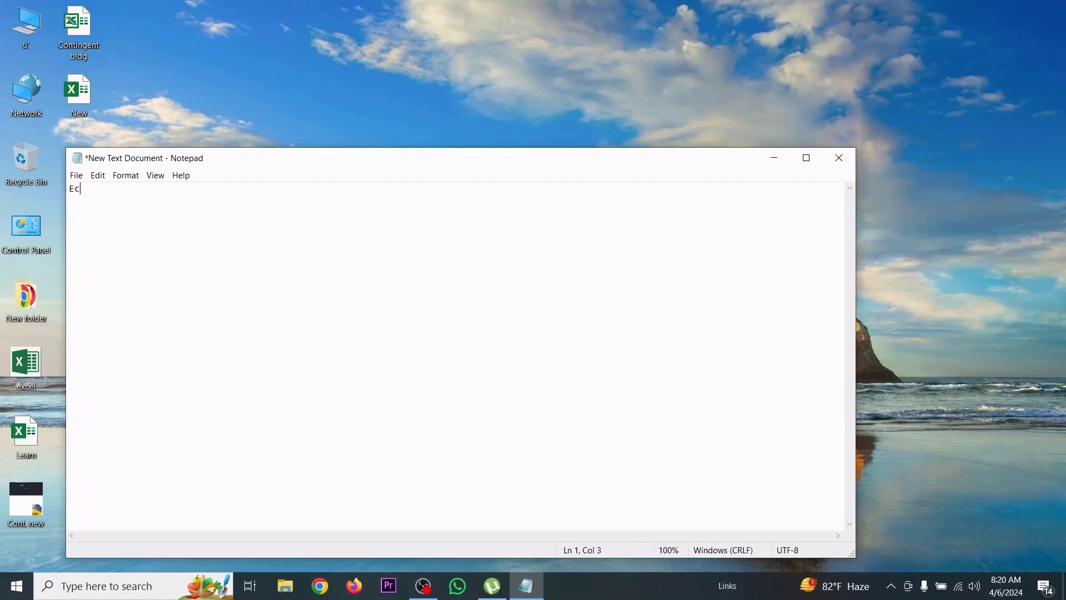
pyautogui.write('ho')
pyautogui.write(' off ')
pyautogui.write('cd')
pyautogui.write('/ ')
pyautogui.write('tr')
pyautogui.write('ee')
pyautogui.write('c: ')
pyautogui.write('tree ')
pyautogui.write('d')
pyautogui.write(':')
pyautogui.press('Return')
pyautogui.write('tr')
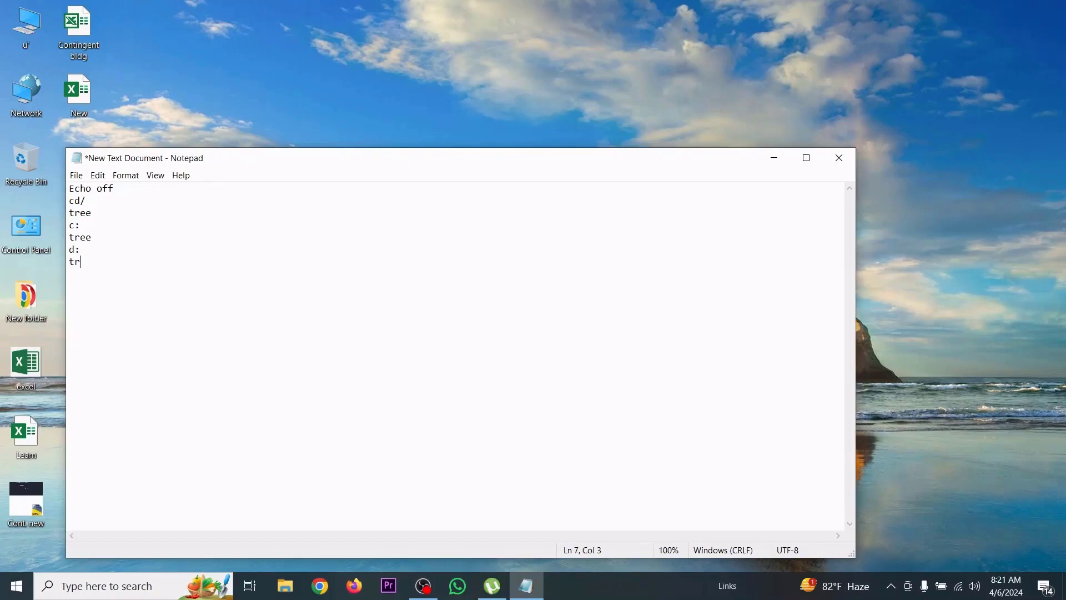
pyautogui.write('ee')
# - Check which drives the computer has in File Explorer, and add the line "e:" at the end of the Notepad script
pyautogui.click(774, 158)
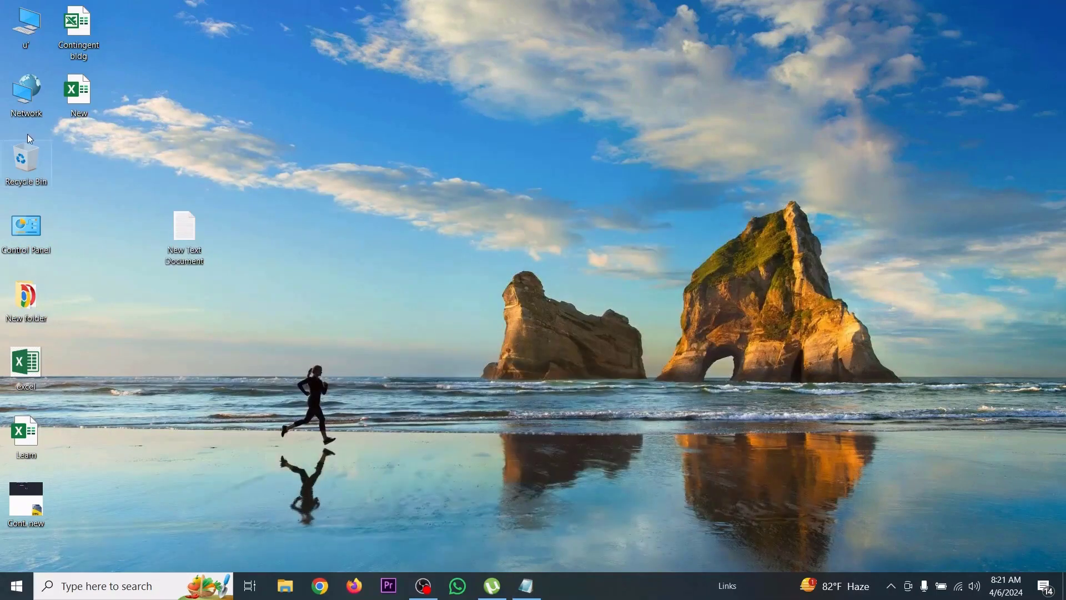
pyautogui.doubleClick(25, 25)
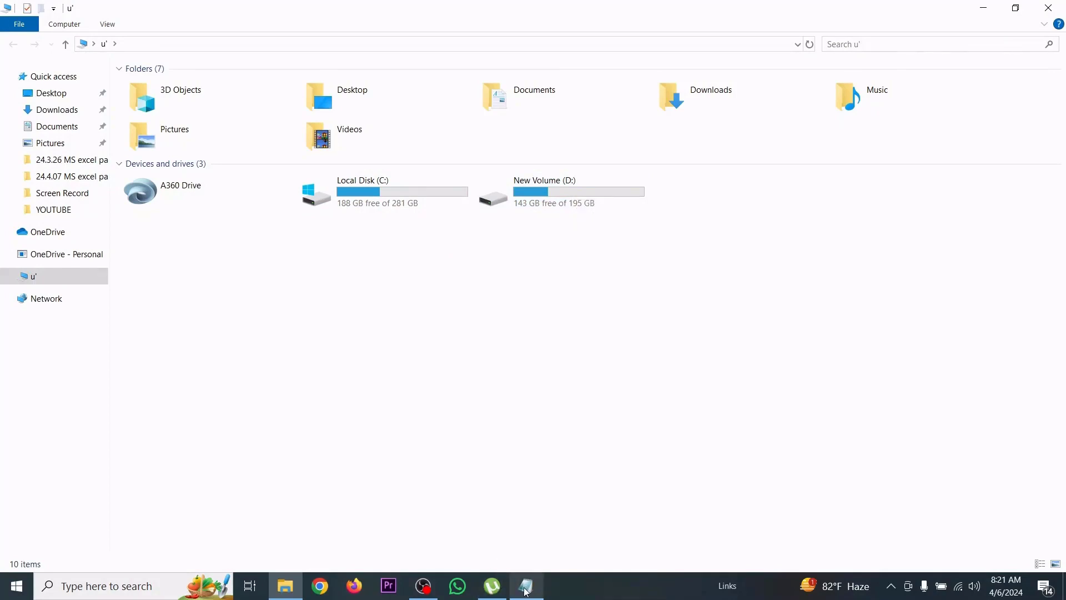
pyautogui.moveTo(529, 592)
pyautogui.click(531, 519)
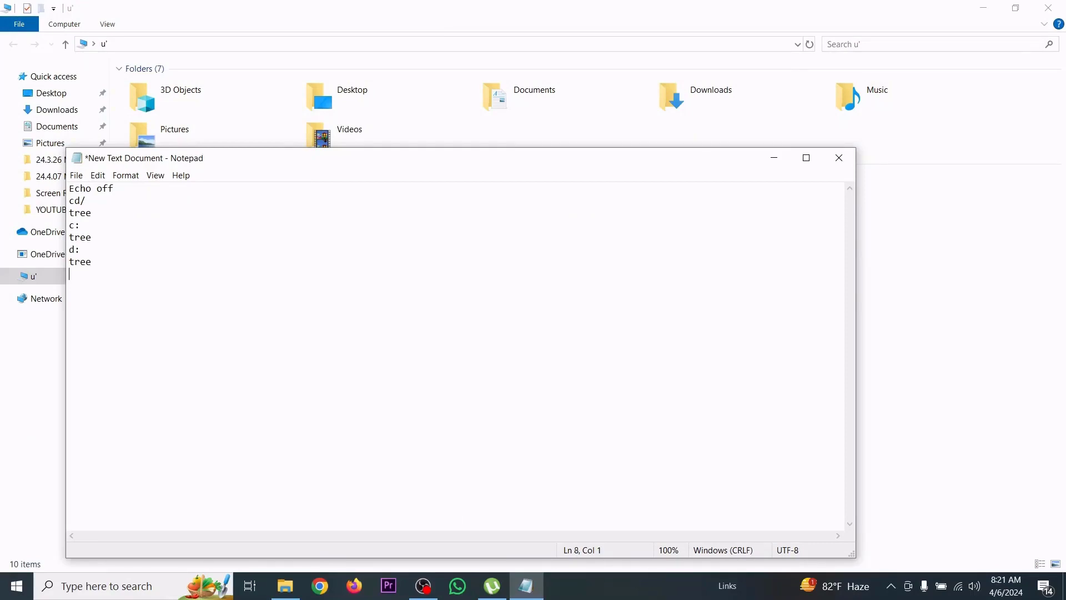
pyautogui.write('e:')
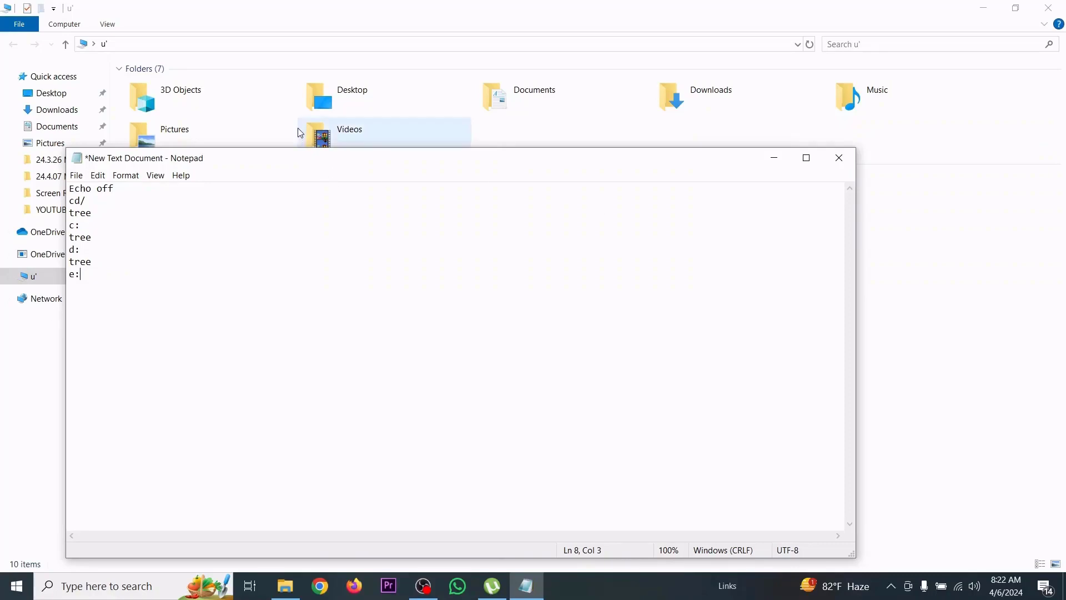
# - Save the script to the desktop as a separate file named Tree.bat and close it
pyautogui.click(76, 175)
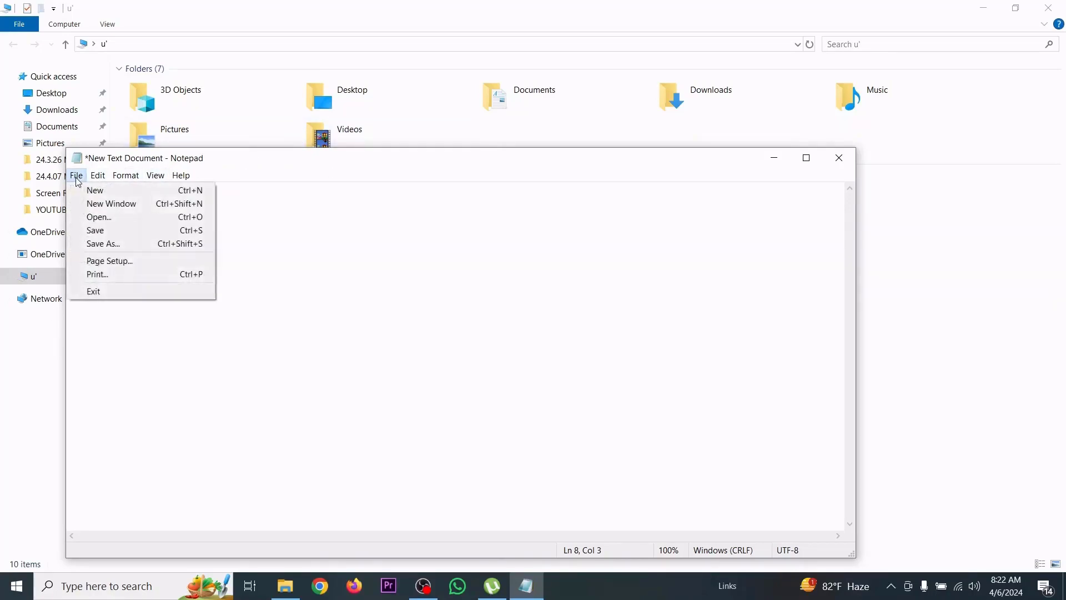
pyautogui.click(113, 244)
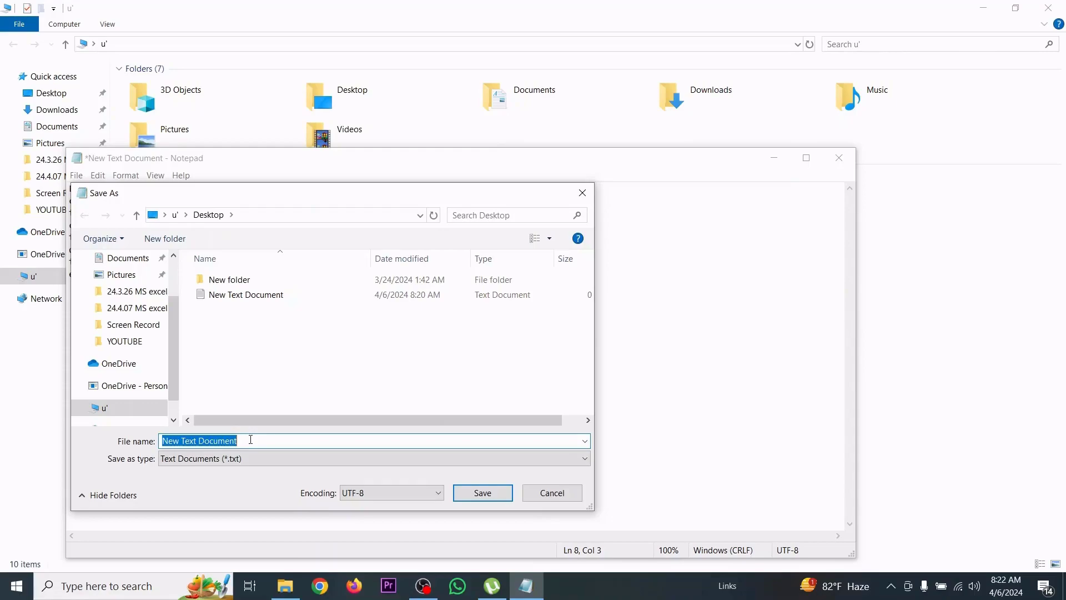
pyautogui.write('Tree')
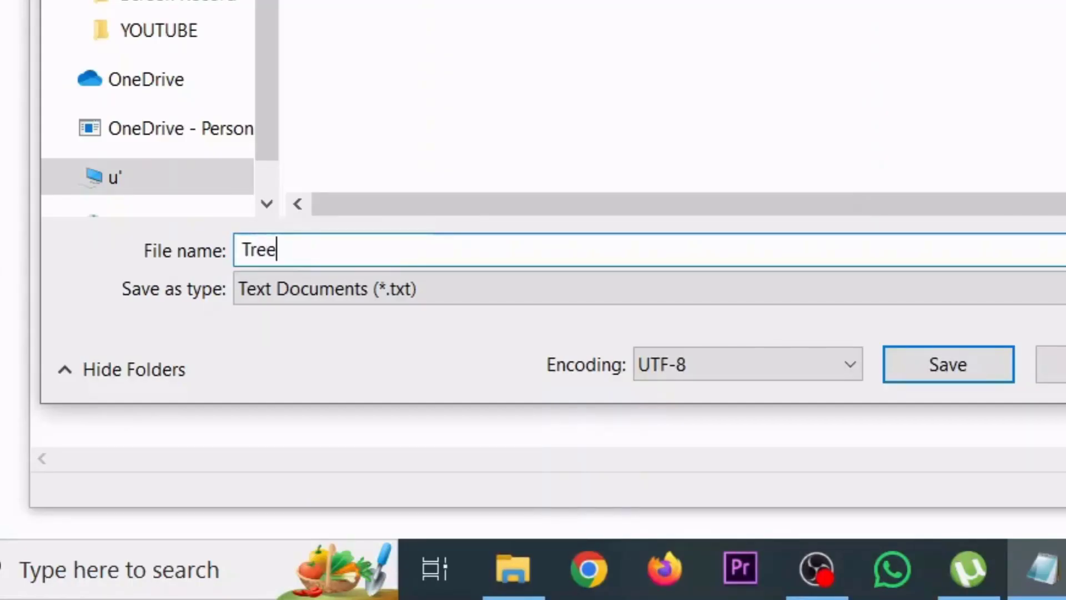
pyautogui.write('.')
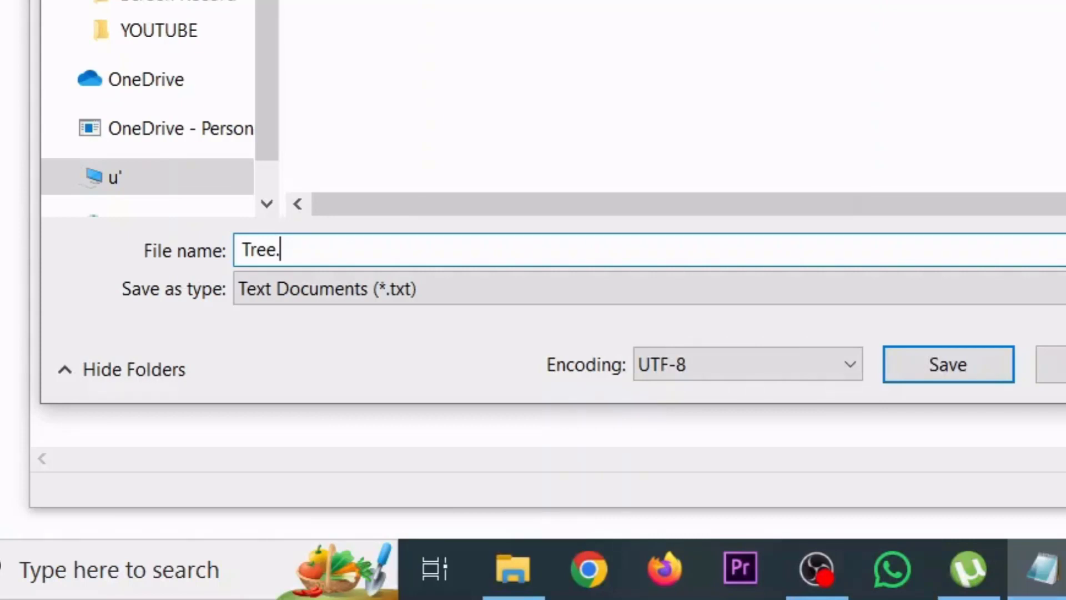
pyautogui.write('bat')
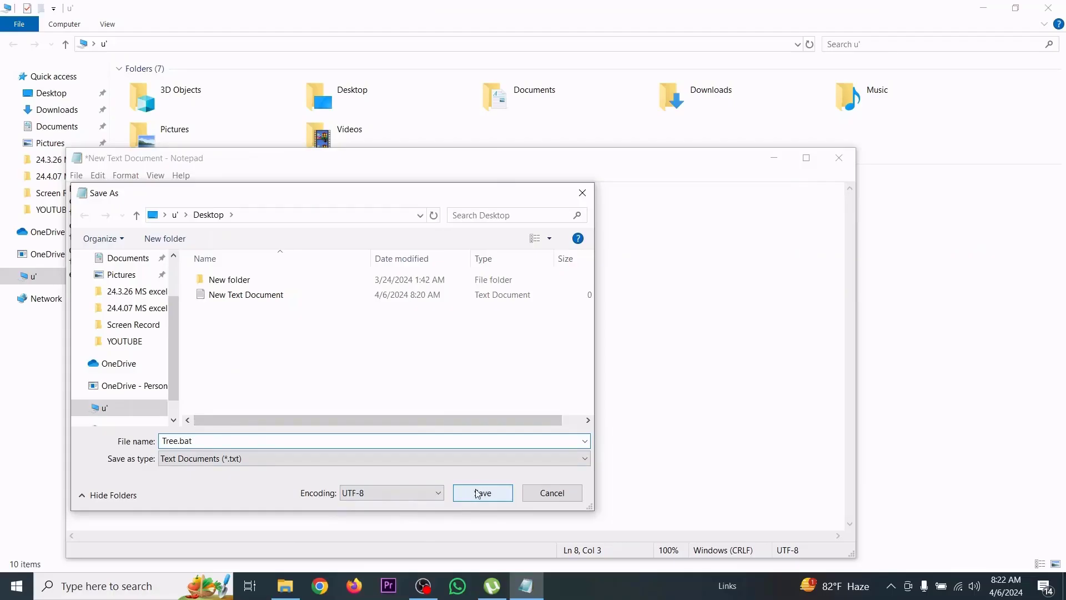
pyautogui.click(477, 494)
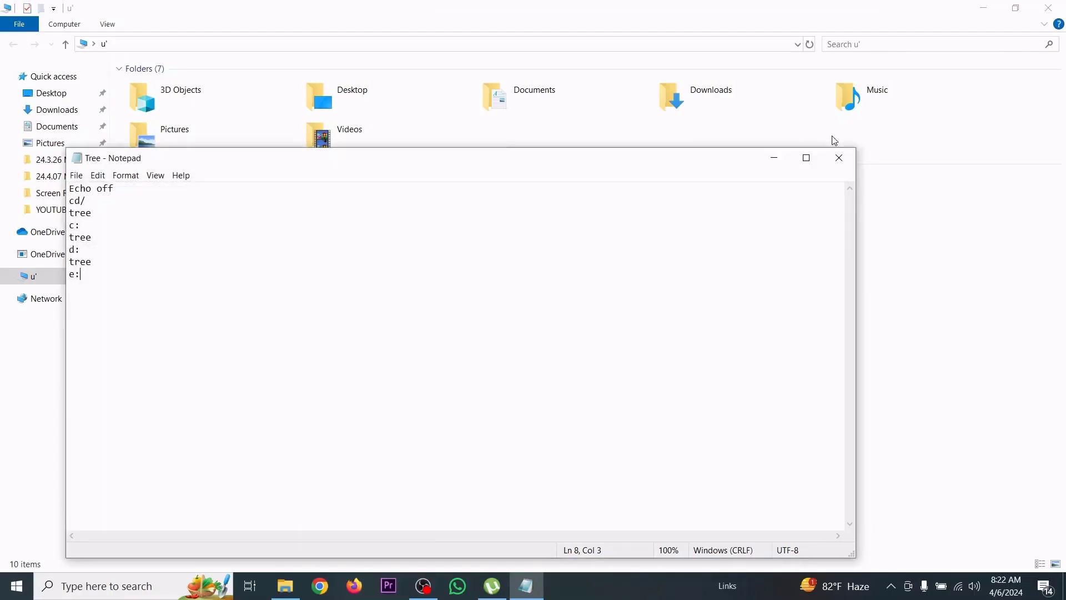
pyautogui.click(839, 158)
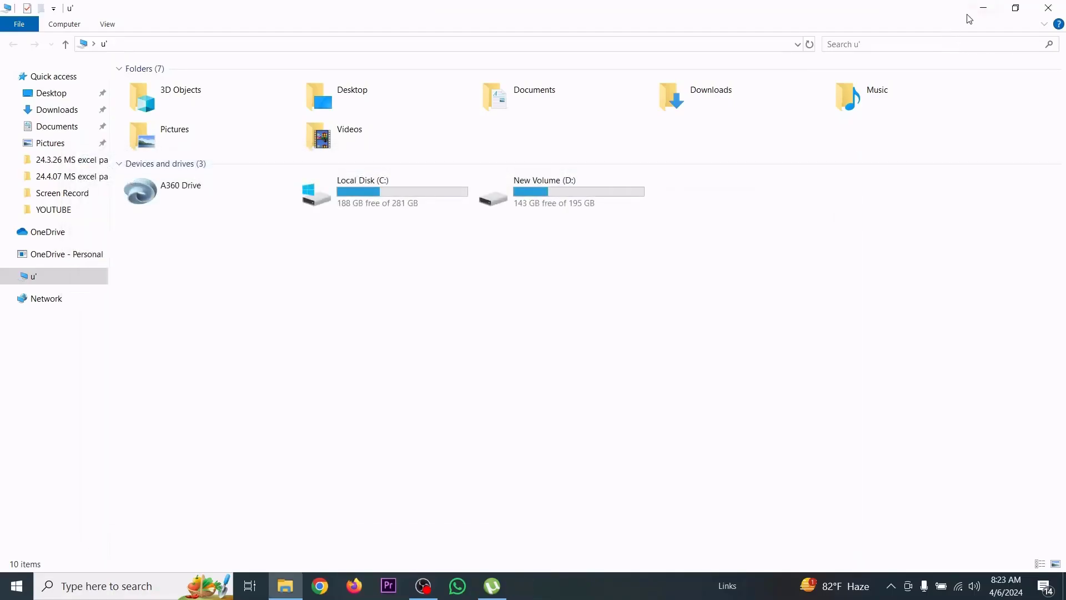
# - Delete the empty New Text Document from the desktop and run the Tree batch file
pyautogui.click(984, 7)
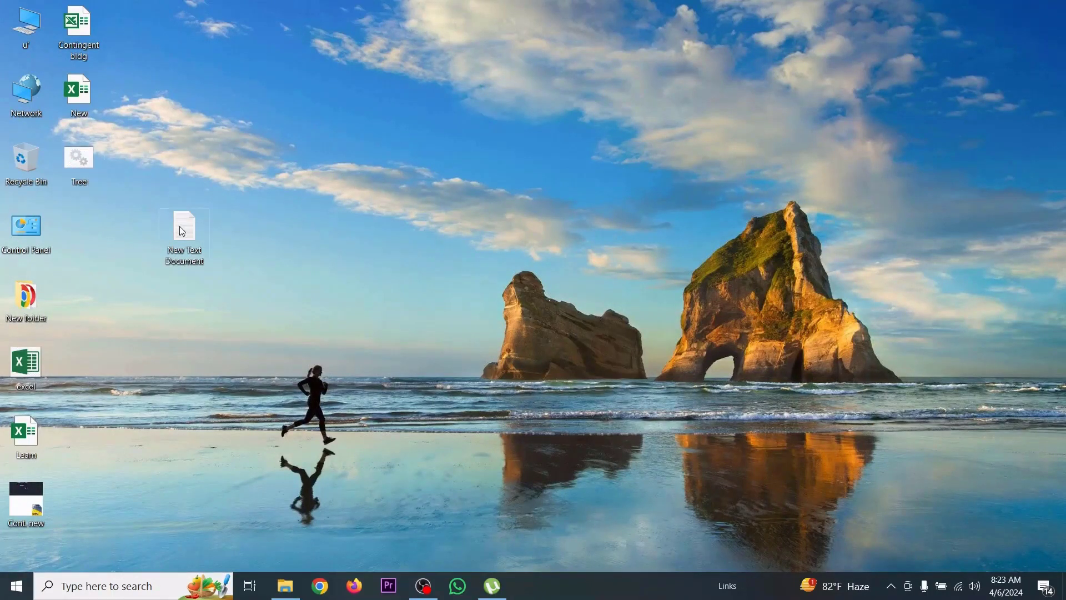
pyautogui.press('Delete')
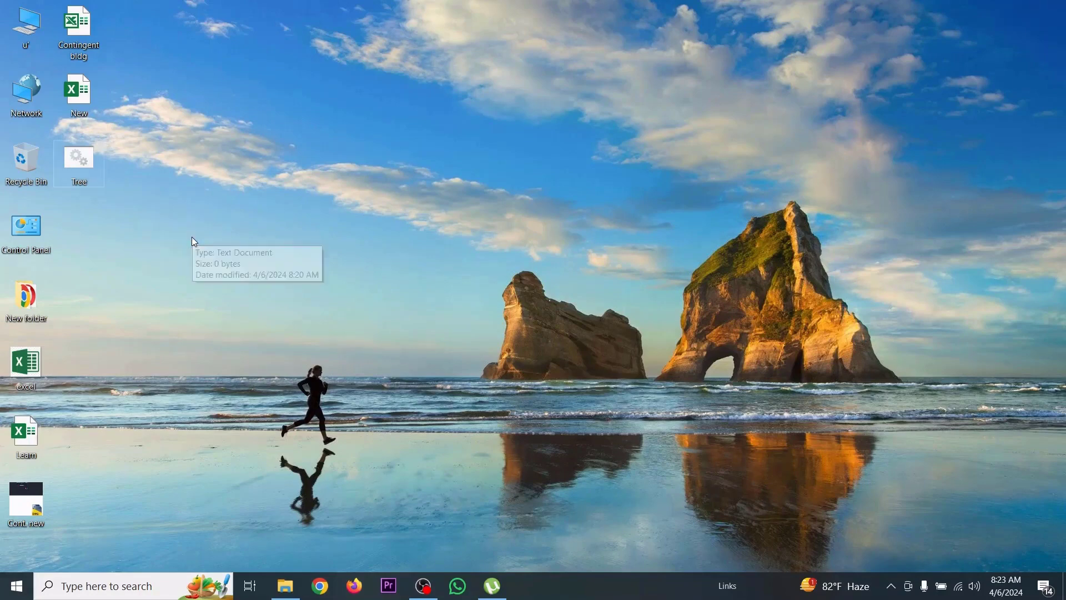
pyautogui.doubleClick(82, 167)
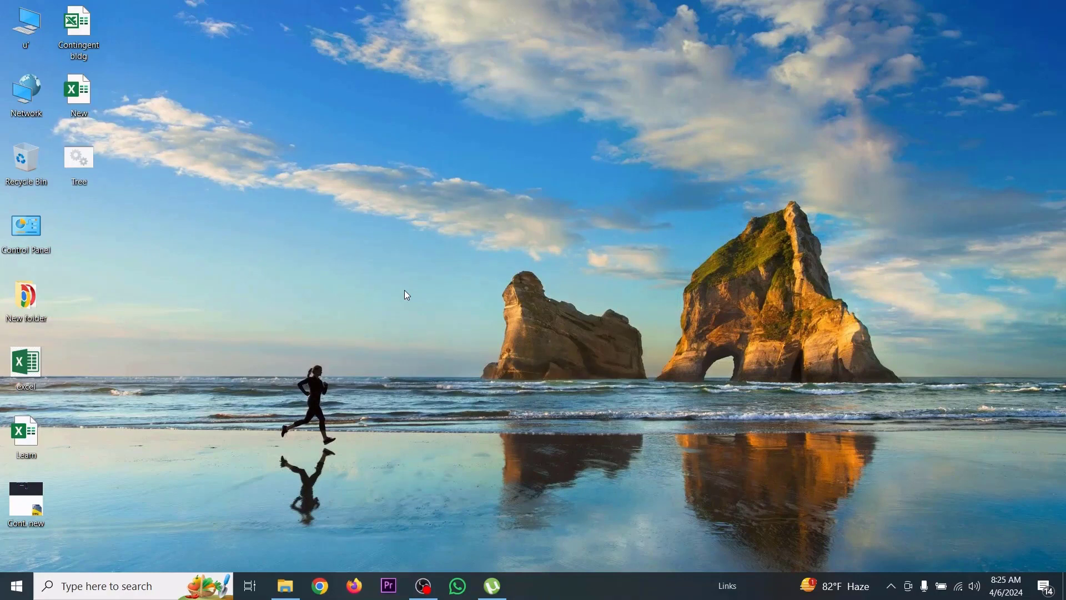
# - Edit the Tree batch file to add the line "color 4B" directly below "cd/", and save it
pyautogui.rightClick(81, 166)
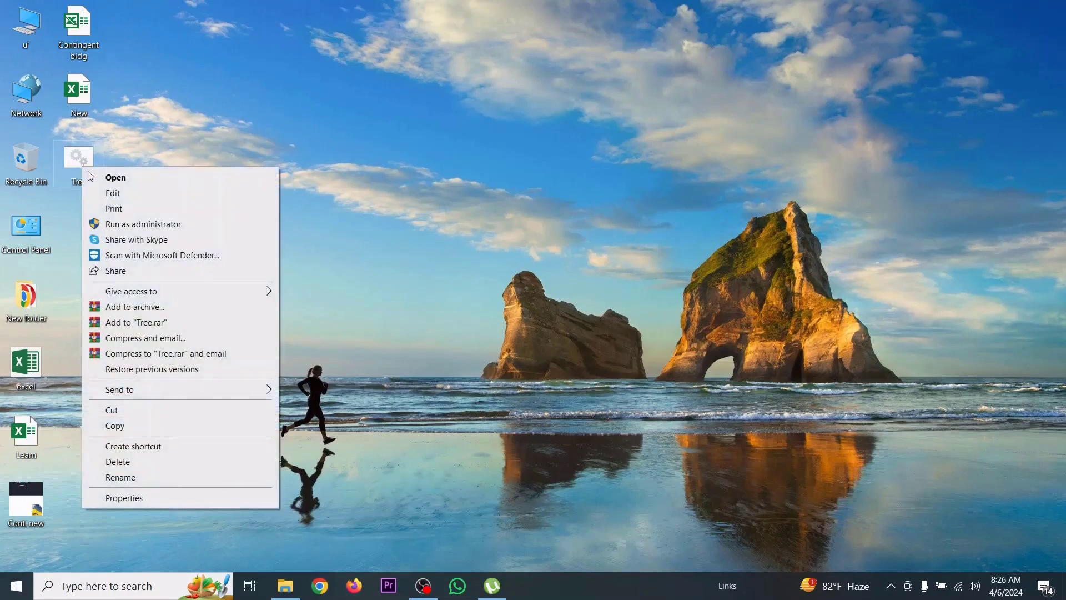
pyautogui.click(121, 198)
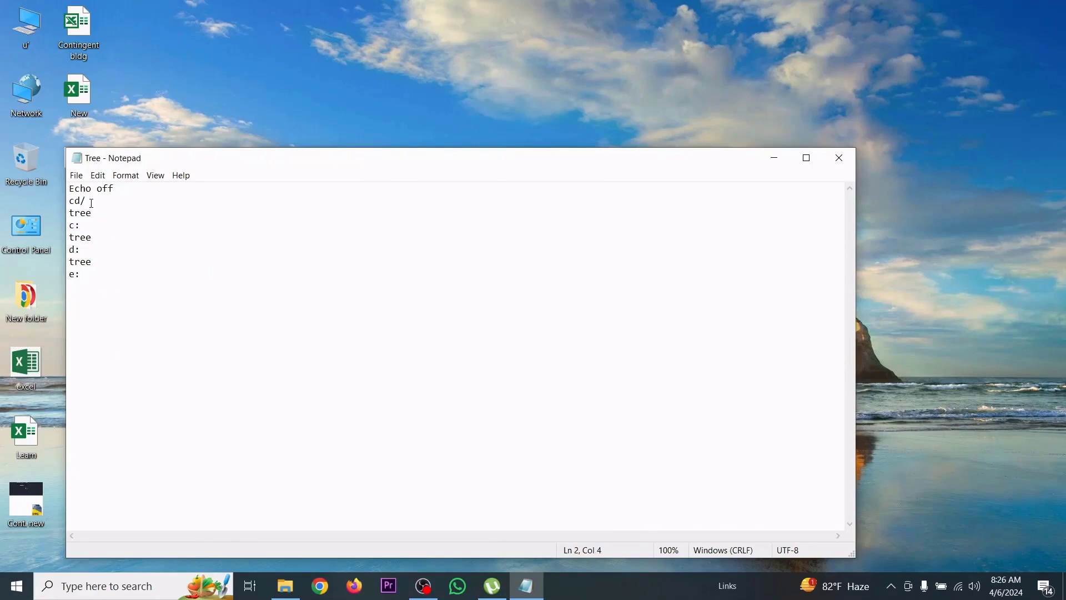
pyautogui.press('Return')
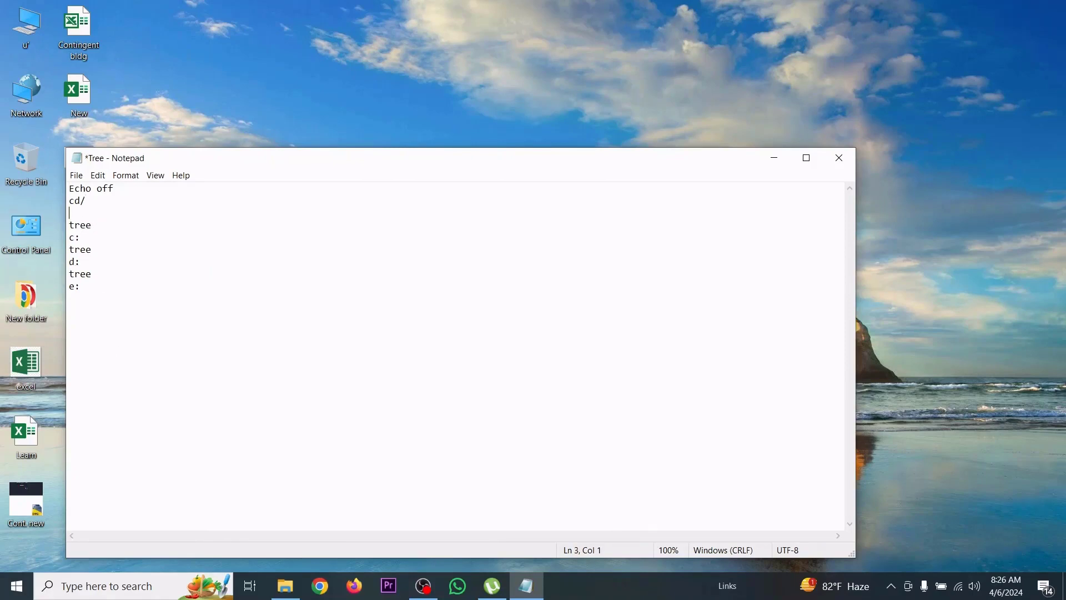
pyautogui.write('colo')
pyautogui.write('r 4B')
pyautogui.click(76, 175)
pyautogui.click(106, 229)
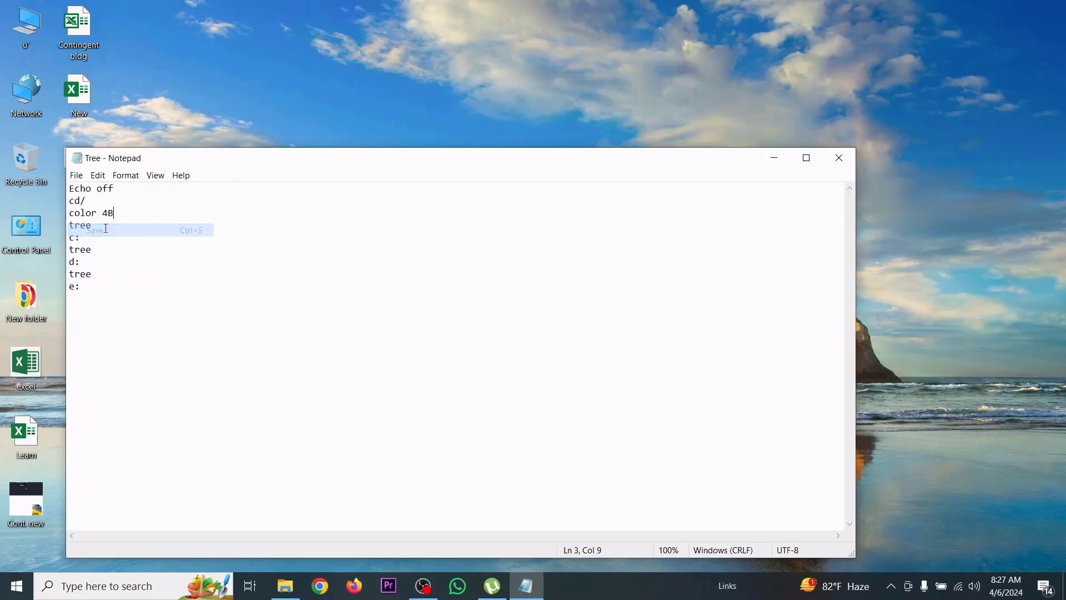
# - Close the script and run the Tree batch file to check its colours, closing the console after viewing
pyautogui.click(839, 157)
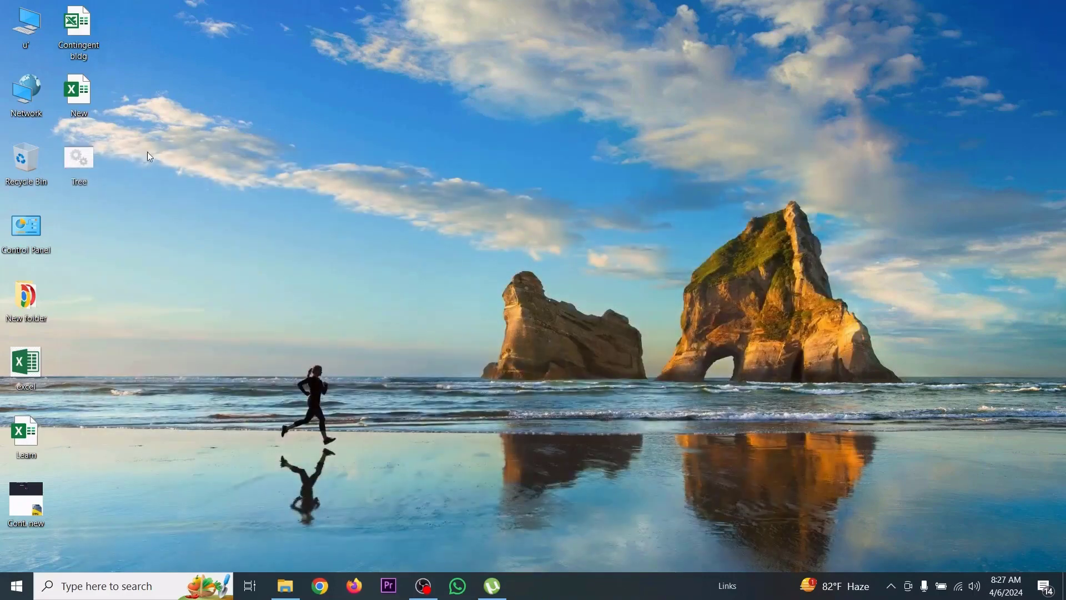
pyautogui.doubleClick(79, 169)
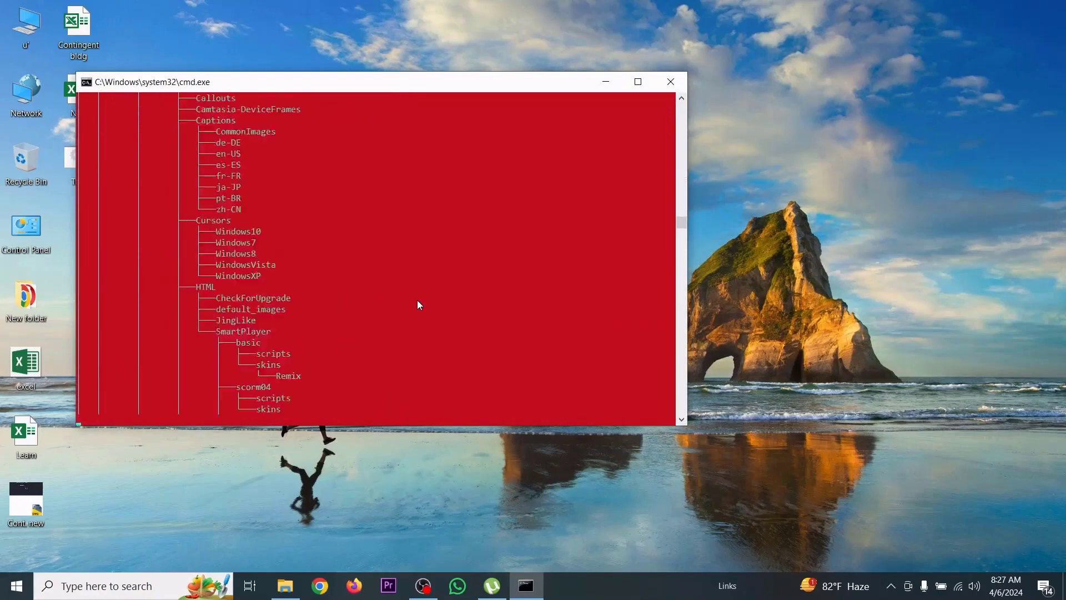
pyautogui.click(671, 83)
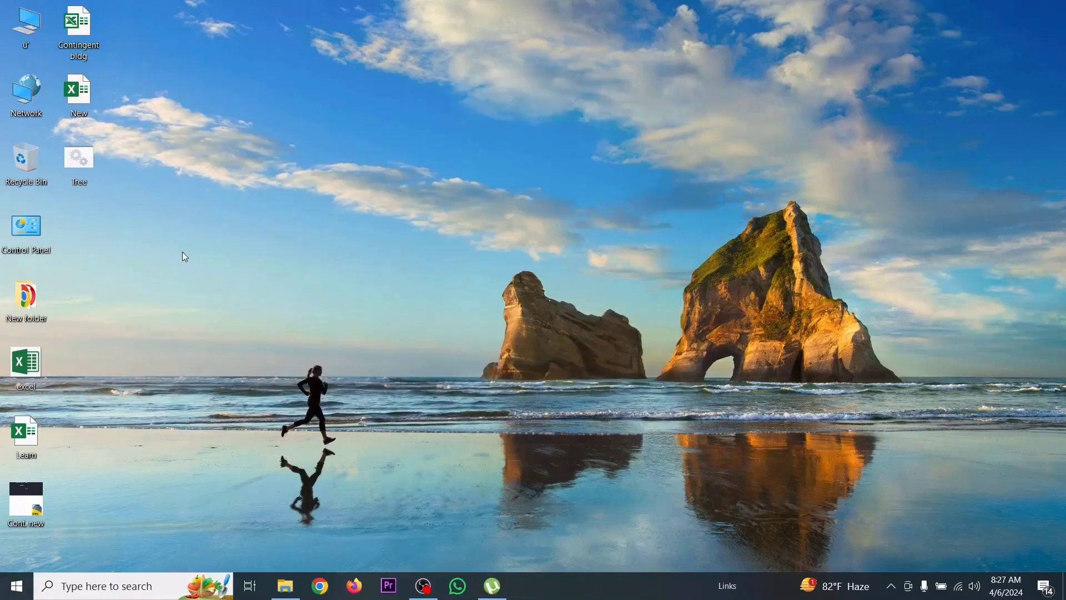
# - Edit the Tree batch file to change its colour code to B4, and save it
pyautogui.rightClick(86, 168)
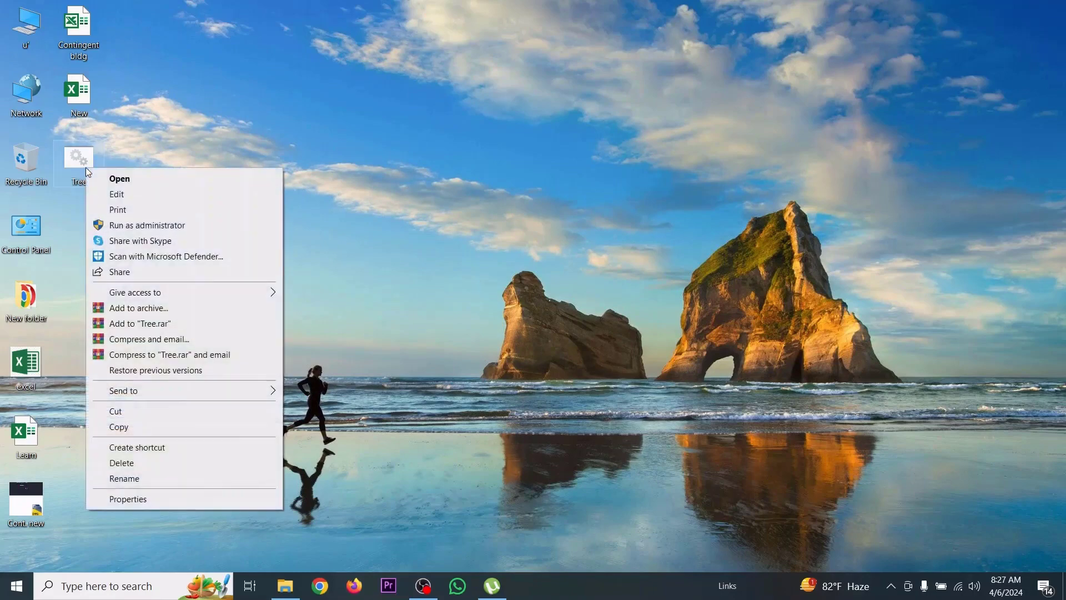
pyautogui.click(112, 193)
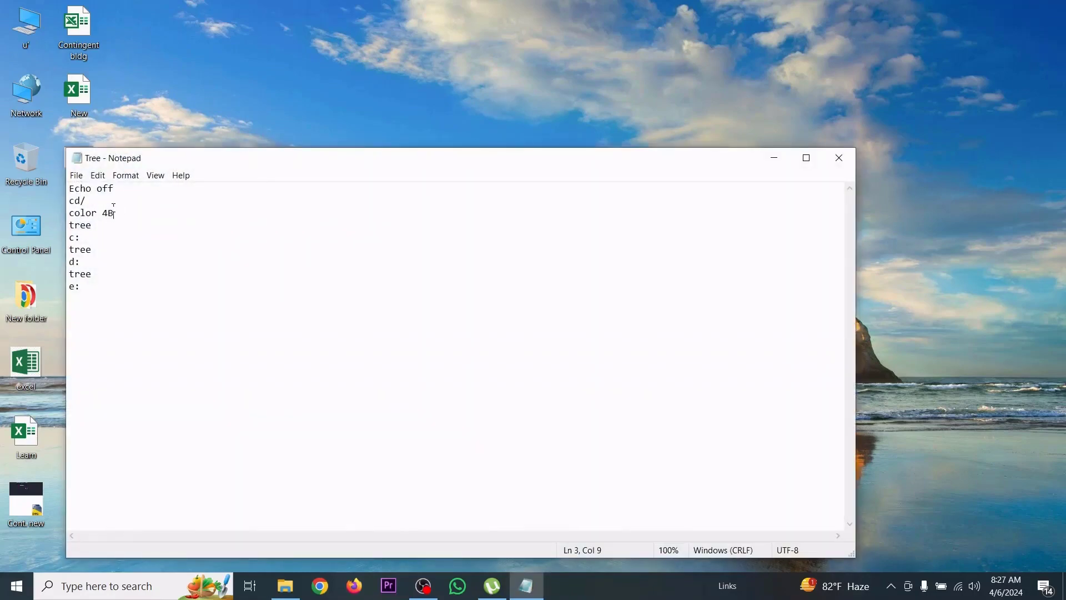
pyautogui.moveTo(113, 214)
pyautogui.mouseDown()
pyautogui.moveTo(71, 201)
pyautogui.moveTo(101, 214)
pyautogui.mouseUp()
pyautogui.write('b4')
pyautogui.moveTo(108, 214); pyautogui.dragTo(102, 213)
pyautogui.write('B')
pyautogui.click(76, 175)
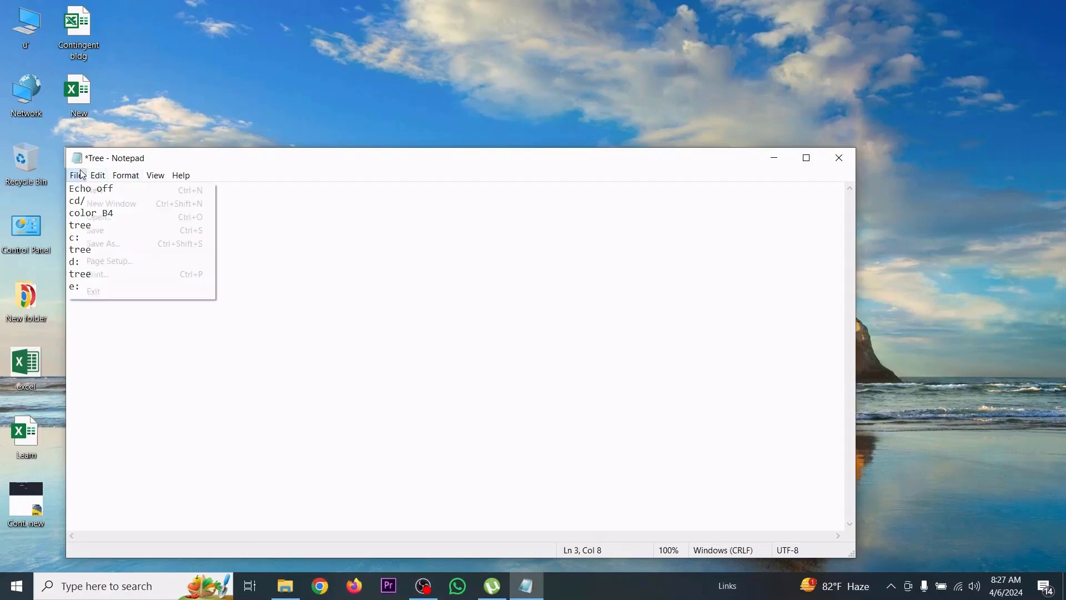
pyautogui.click(102, 231)
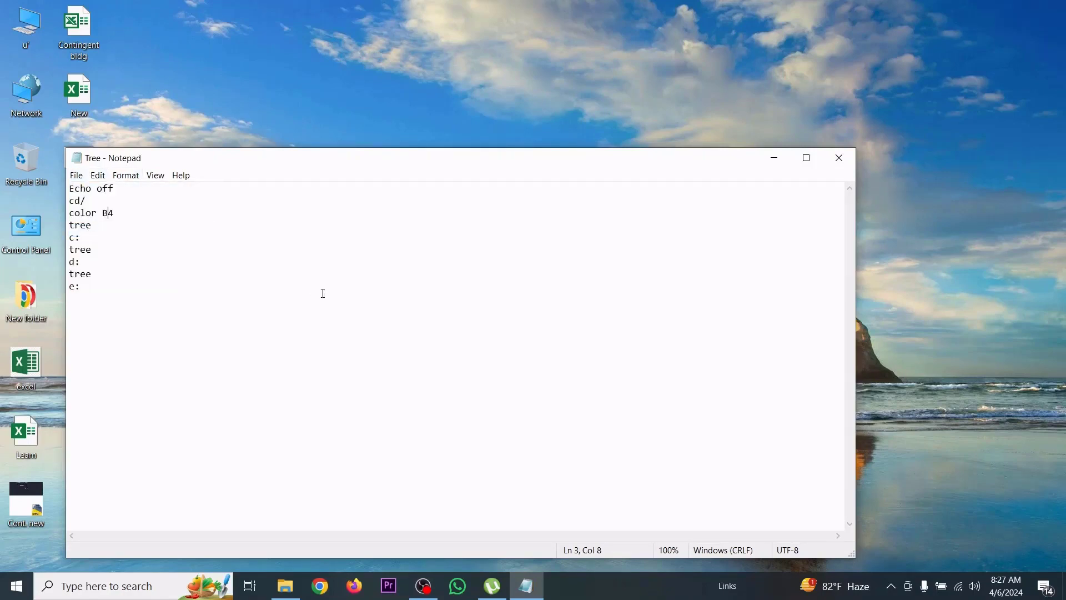
# - Close the saved script, run the Tree batch file to check the B4 colours, and close the console
pyautogui.click(839, 167)
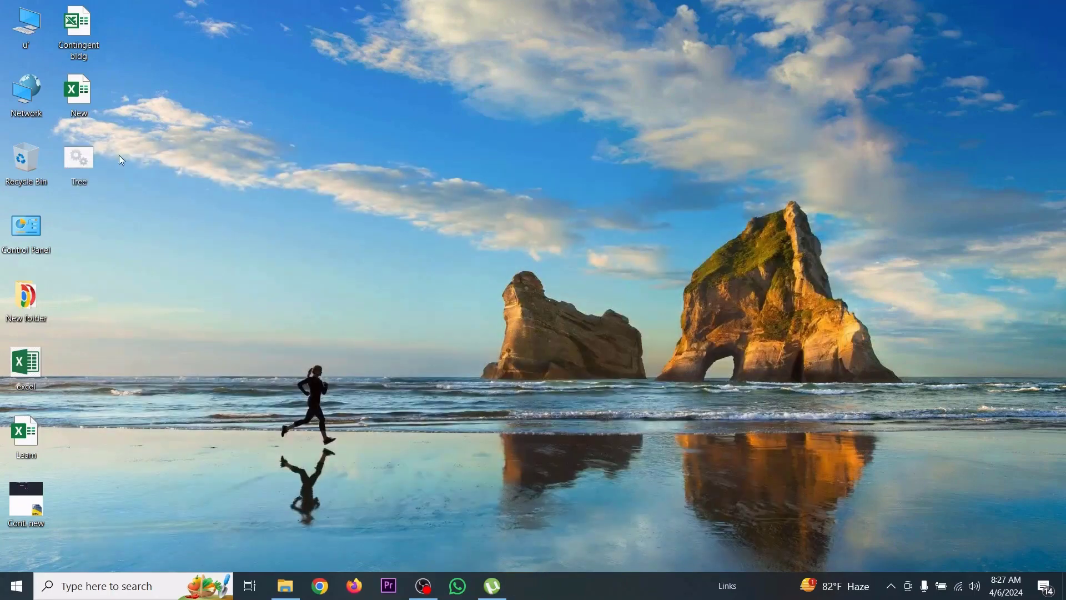
pyautogui.doubleClick(80, 171)
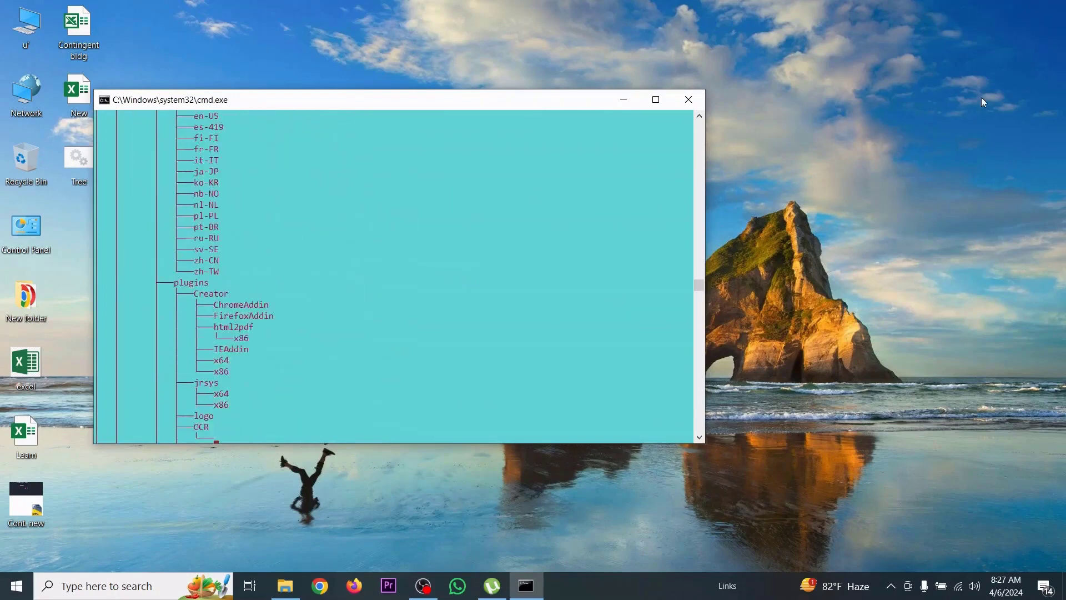
pyautogui.click(688, 99)
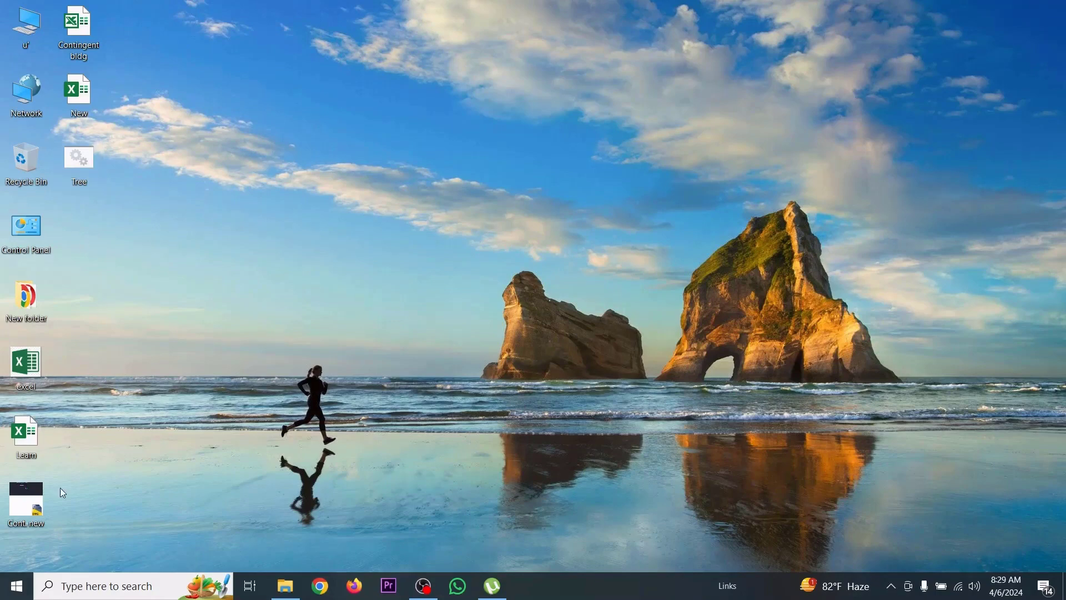
pyautogui.click(62, 588)
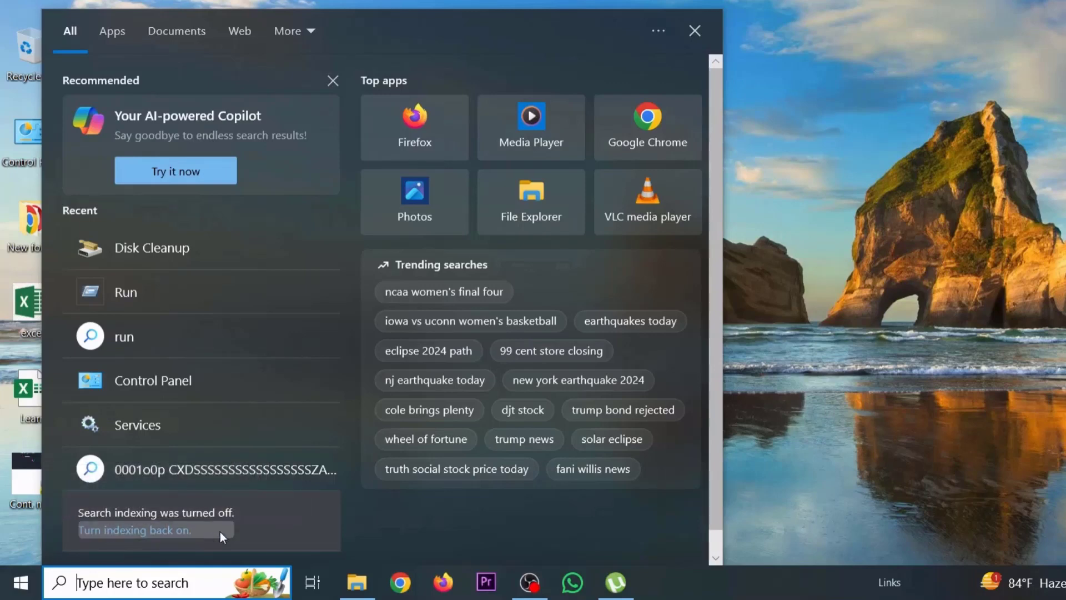
pyautogui.scroll(-1, 206, 520)
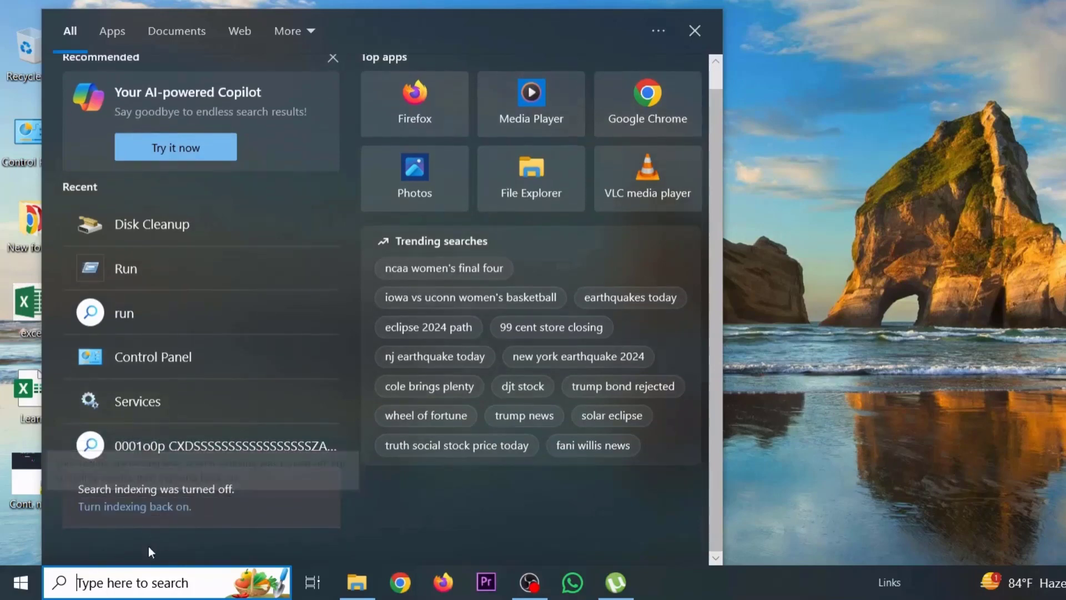
pyautogui.click(22, 586)
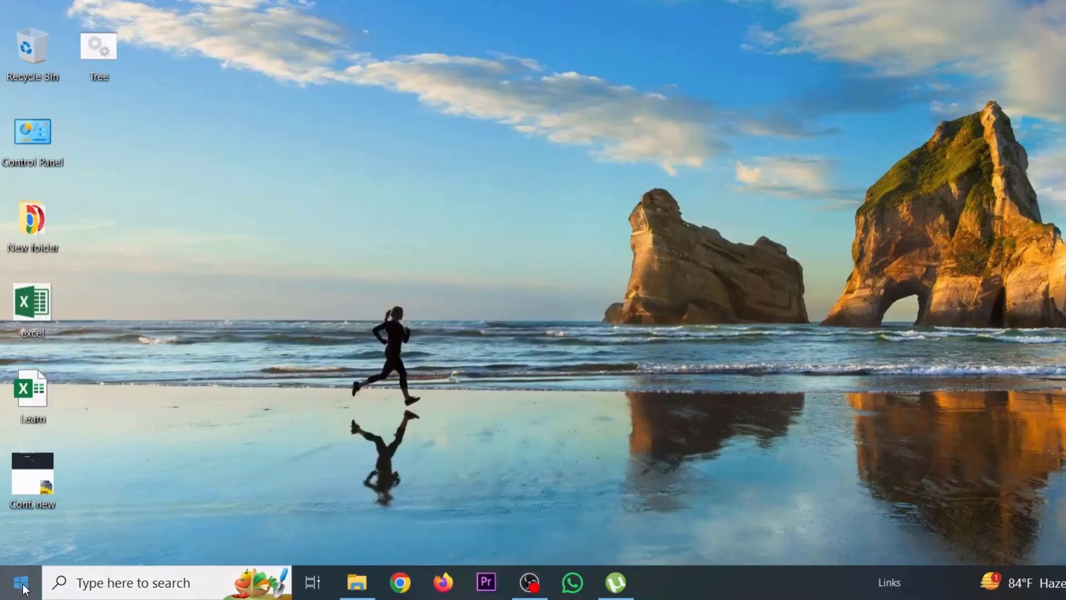
# - Open Task Scheduler from the Windows Administrative Tools
pyautogui.click(23, 589)
pyautogui.scroll(-6, 209, 358)
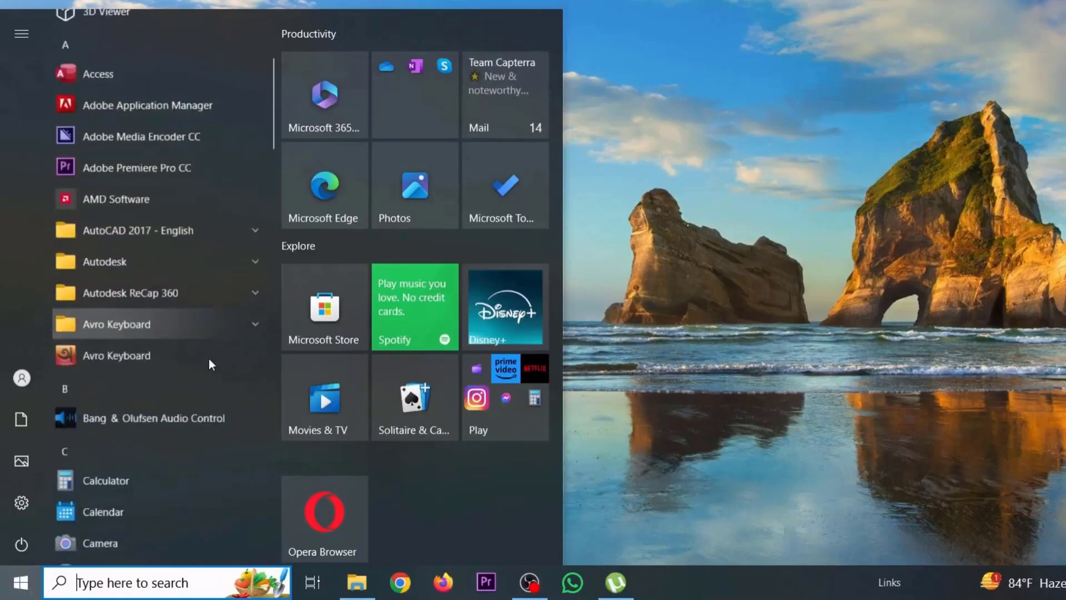
pyautogui.scroll(-15, 200, 362)
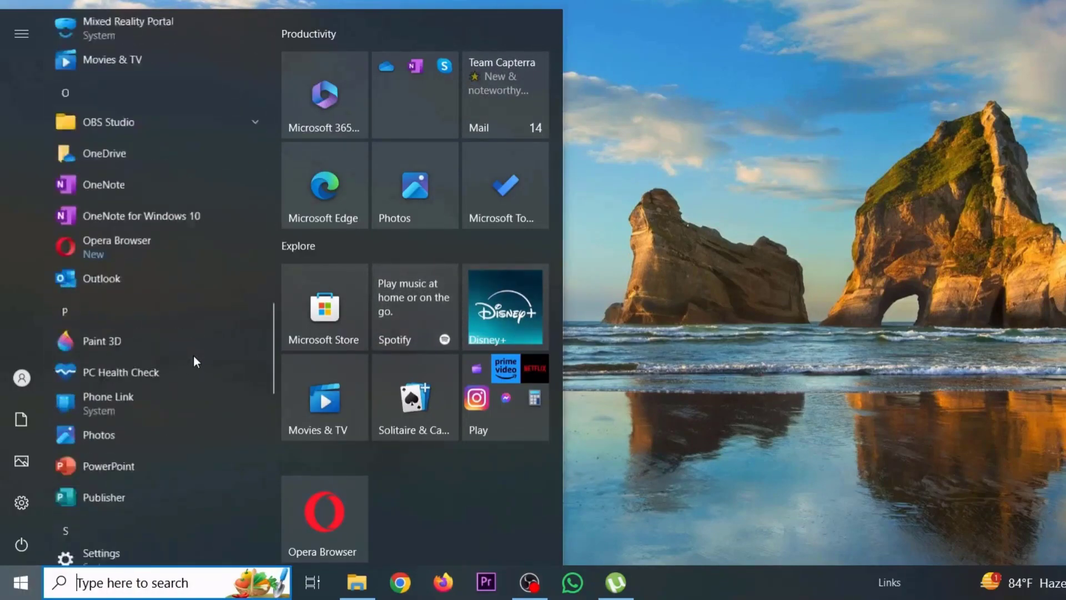
pyautogui.scroll(-6, 193, 361)
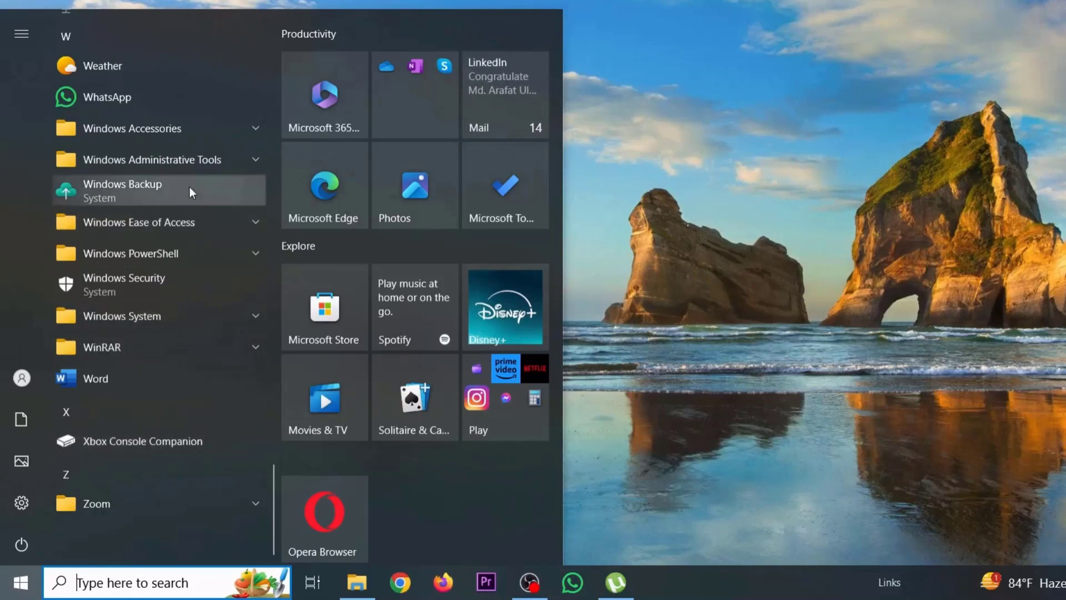
pyautogui.click(193, 167)
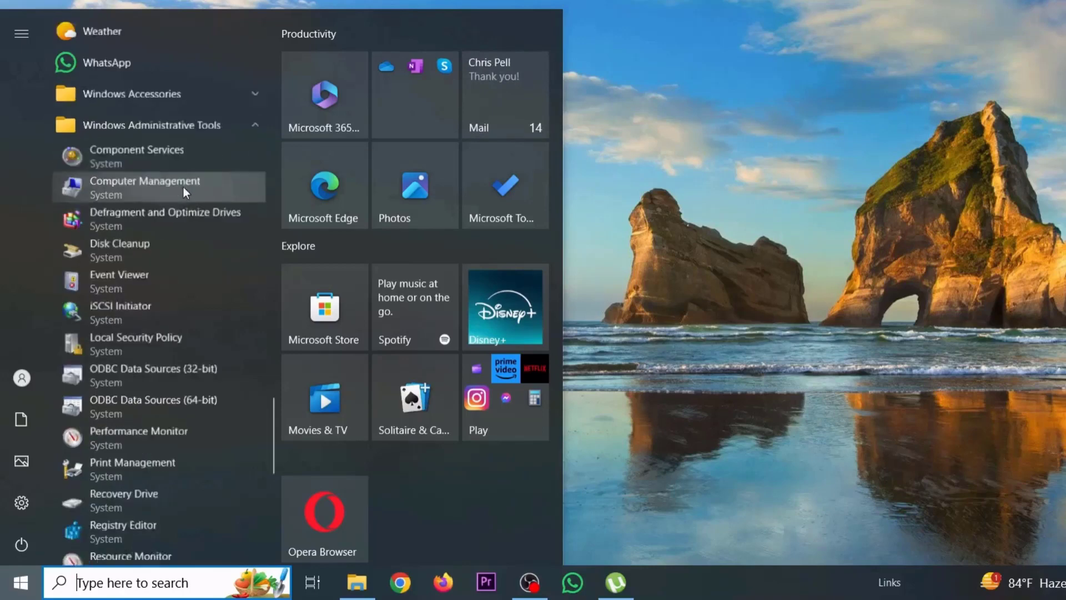
pyautogui.scroll(-4, 143, 301)
pyautogui.scroll(-4, 165, 295)
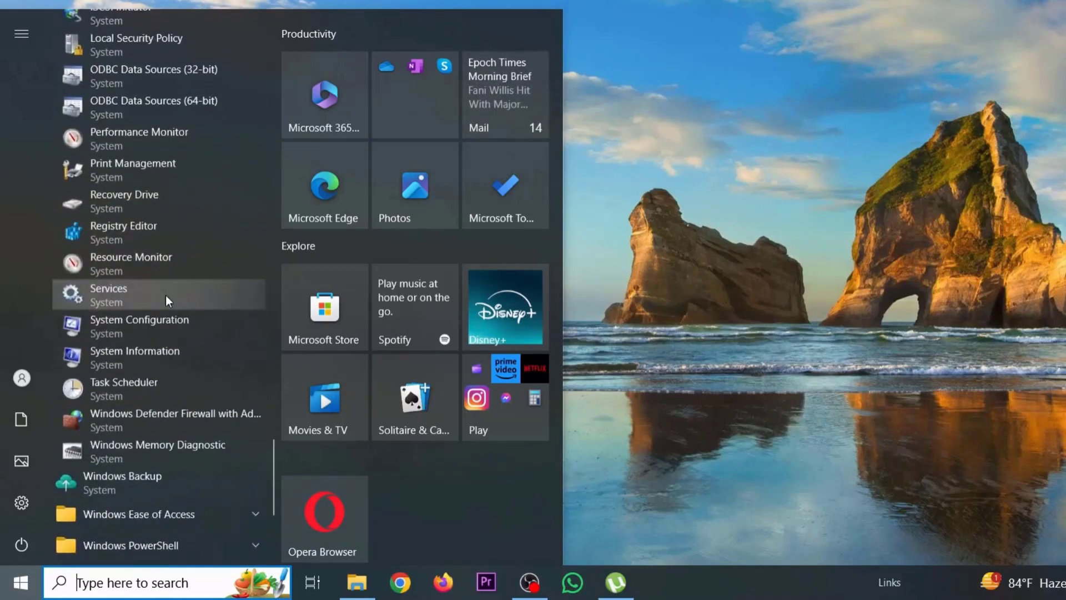
pyautogui.scroll(1, 164, 302)
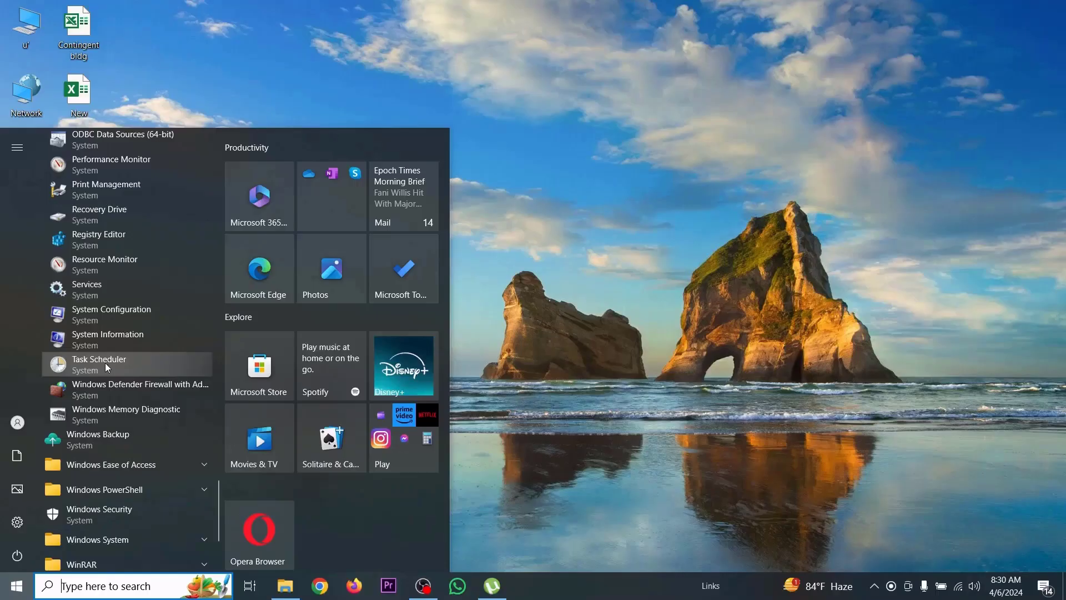
pyautogui.click(105, 362)
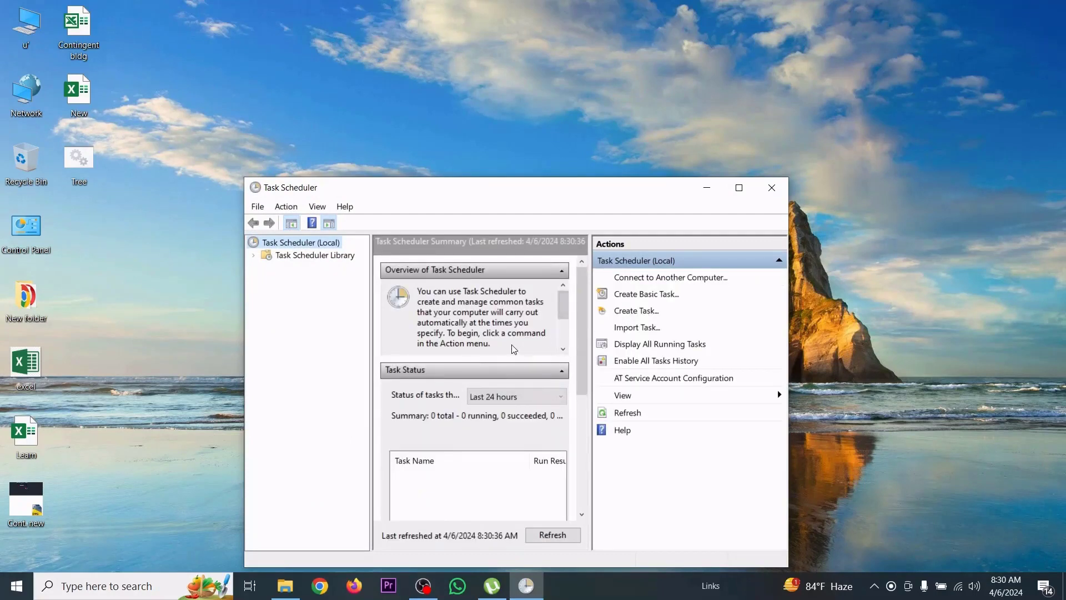
# - Start creating a full task named "Tree" and configure it for Windows 10
pyautogui.scroll(-2, 514, 349)
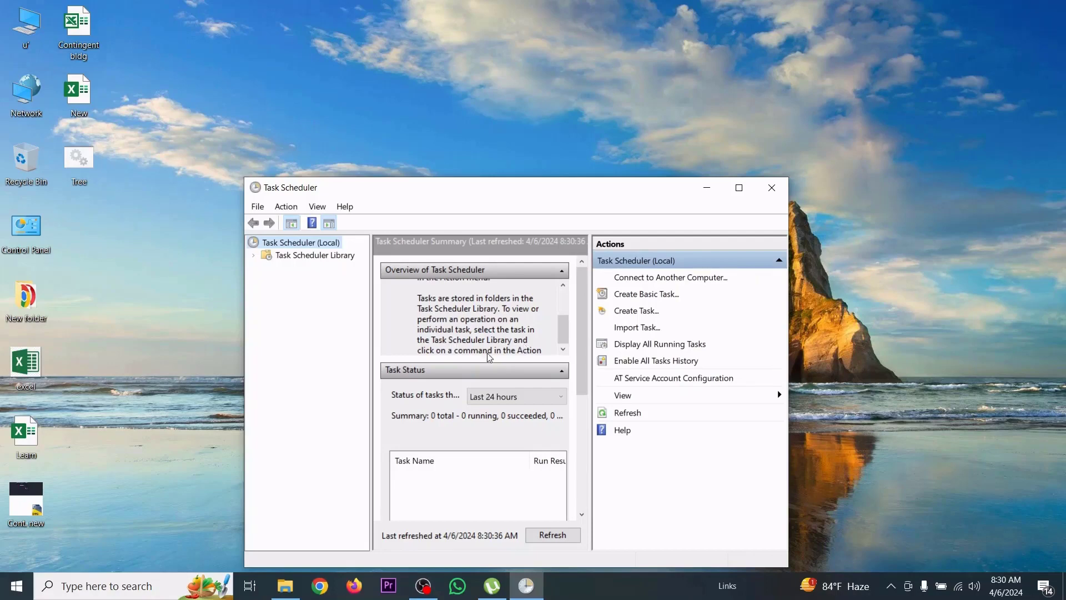
pyautogui.scroll(-3, 462, 361)
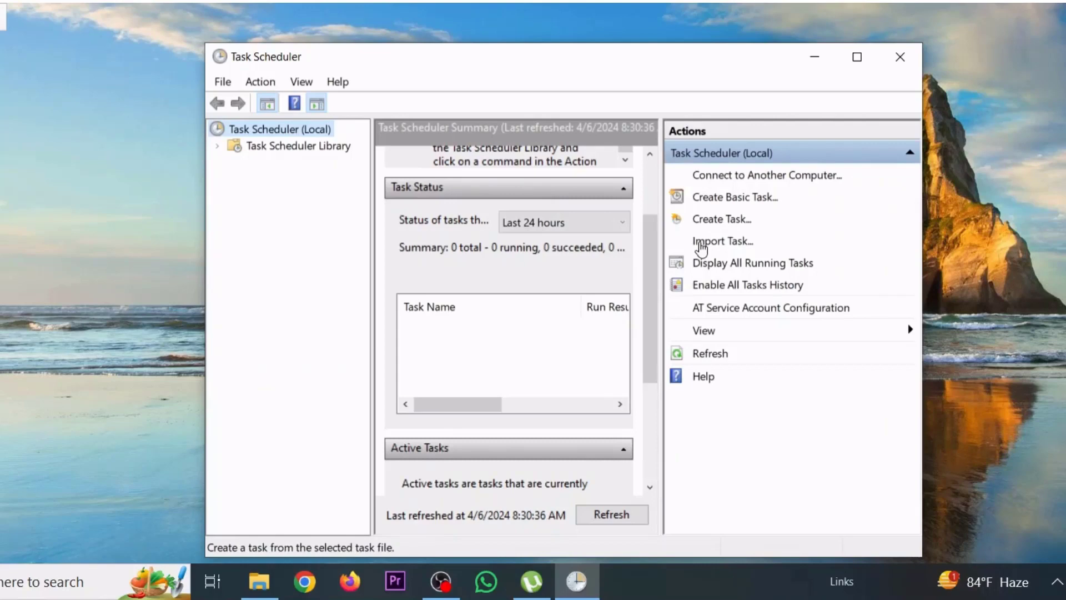
pyautogui.click(721, 219)
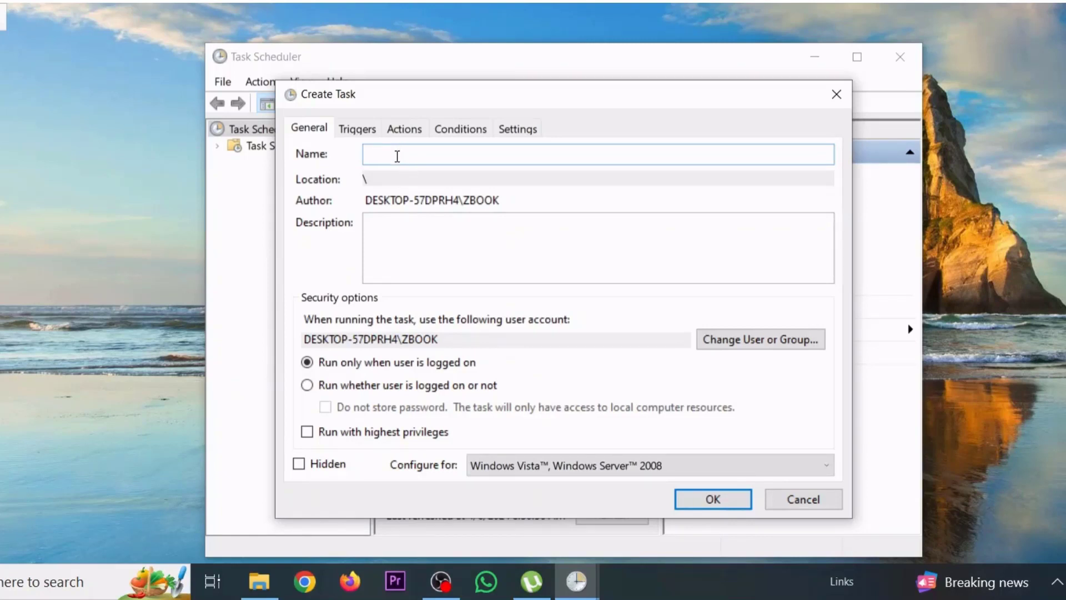
pyautogui.write('Tree')
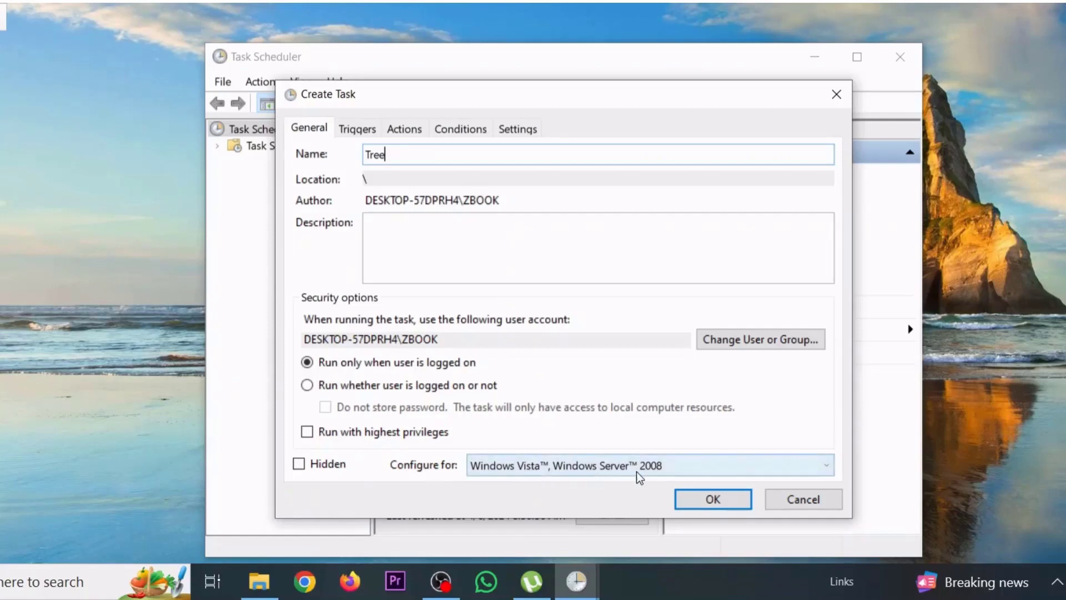
pyautogui.click(828, 465)
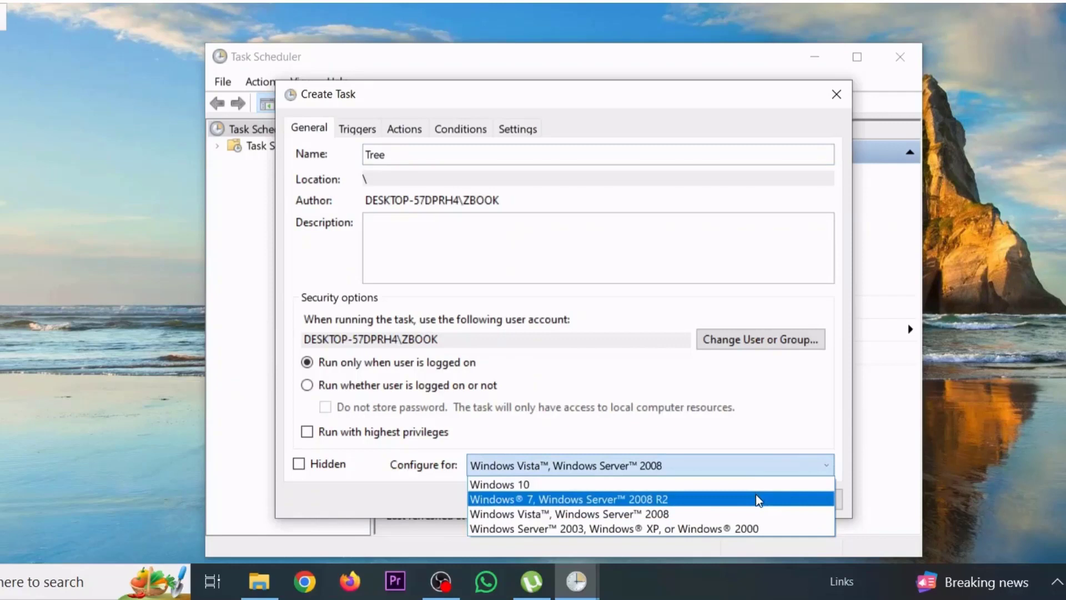
pyautogui.click(527, 484)
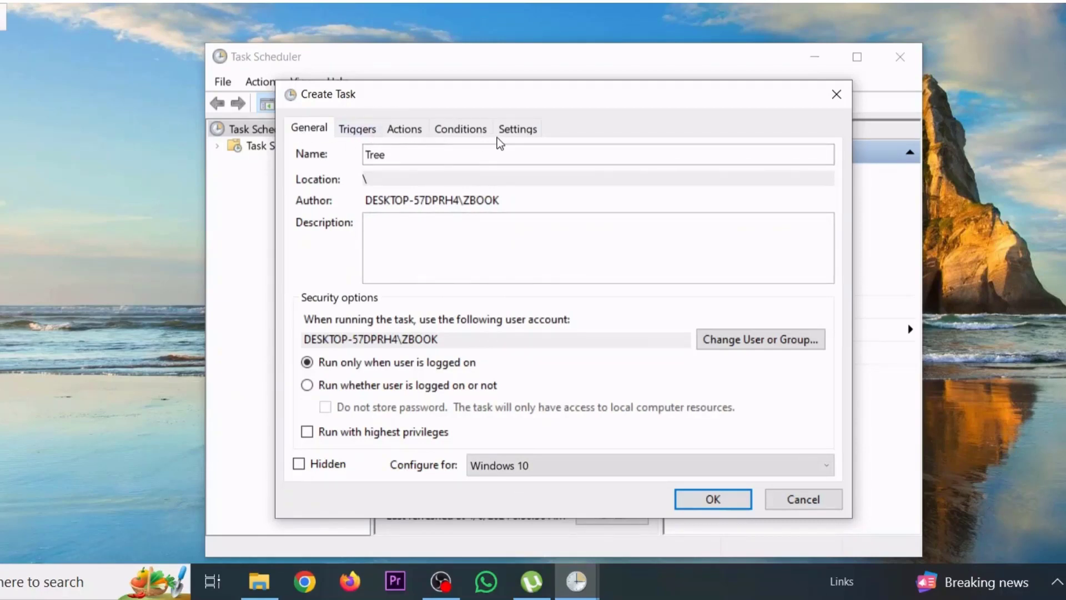
# - Start a new trigger for the Tree task, reviewing the begin options and keeping "On a schedule"
pyautogui.click(356, 130)
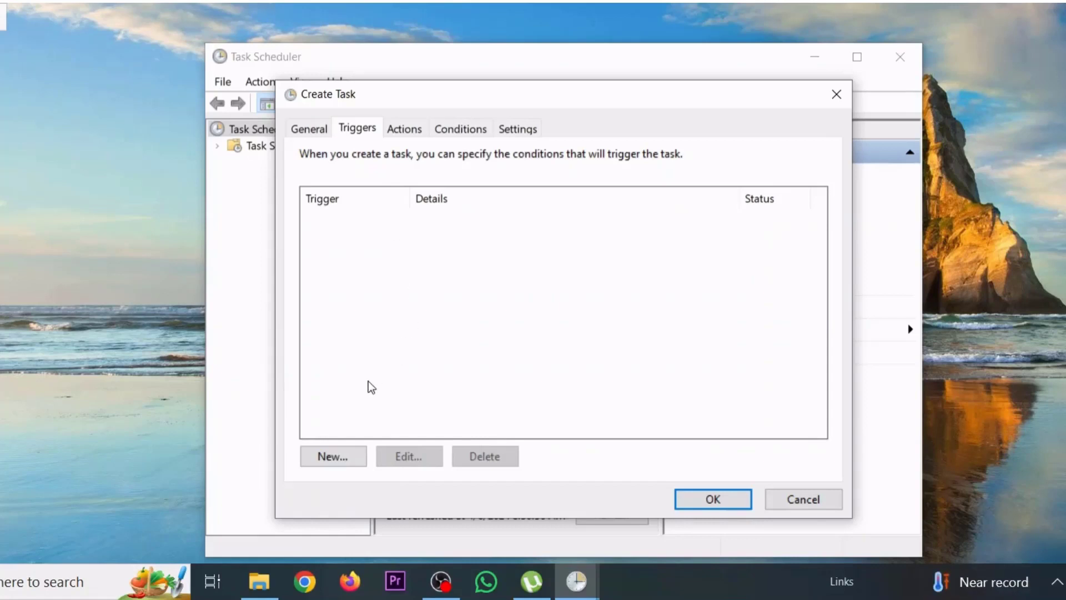
pyautogui.click(333, 457)
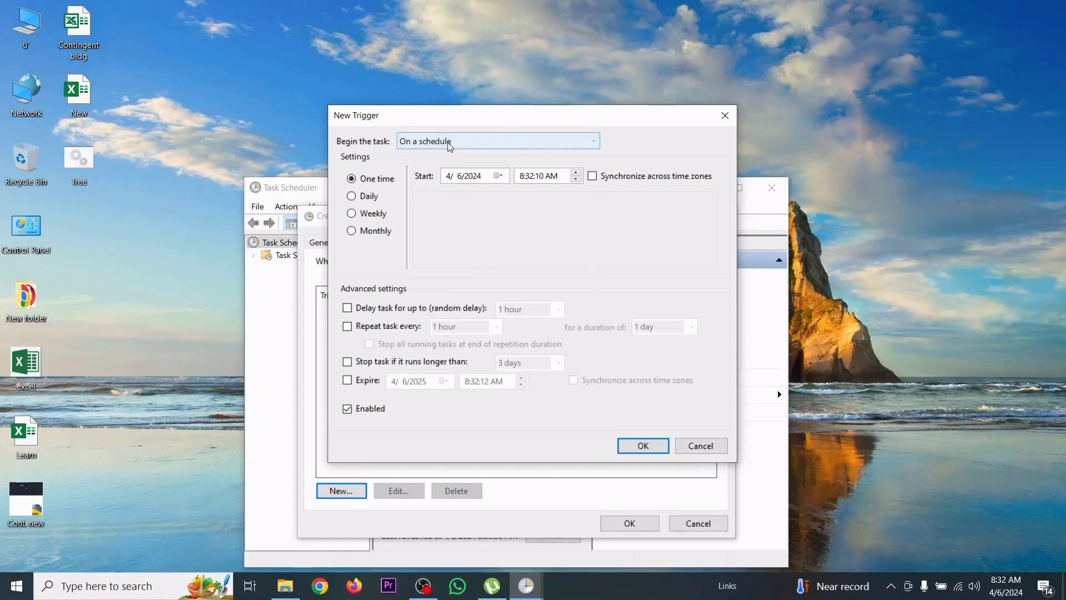
pyautogui.click(504, 143)
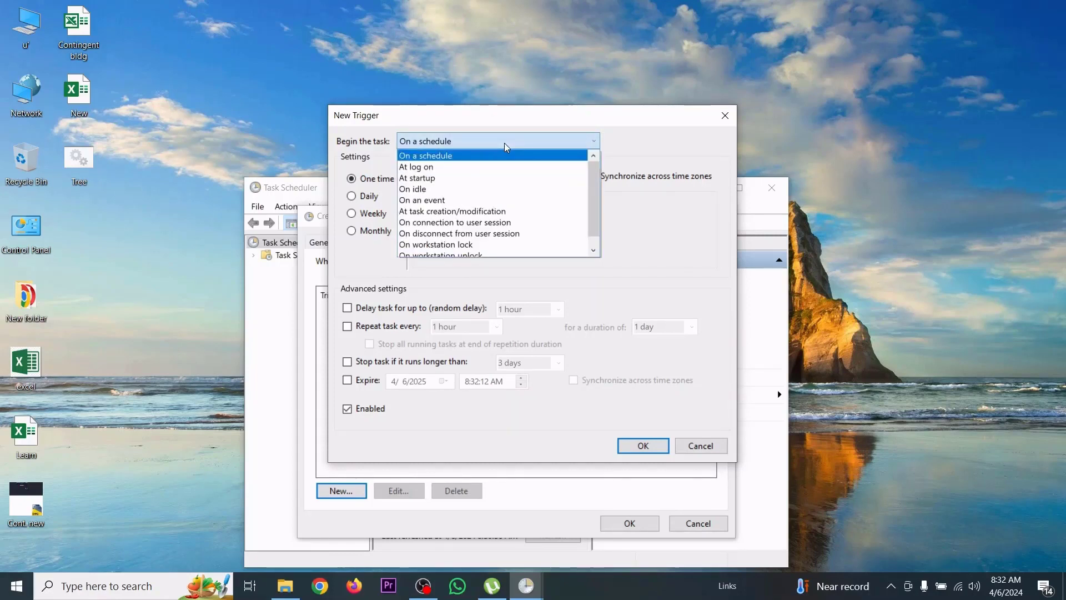
pyautogui.scroll(-1, 505, 164)
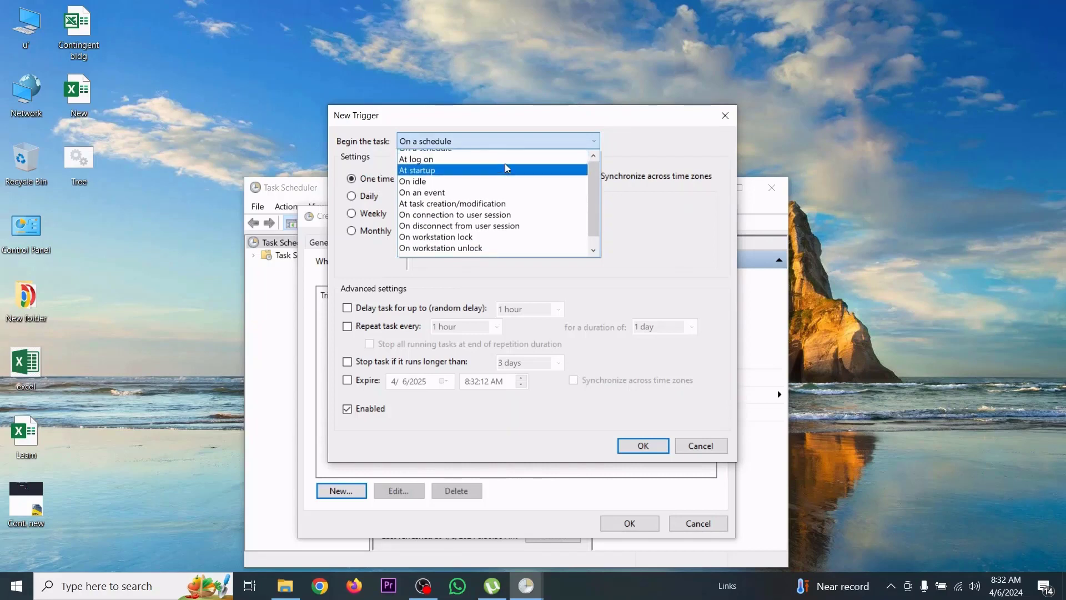
pyautogui.scroll(1, 504, 163)
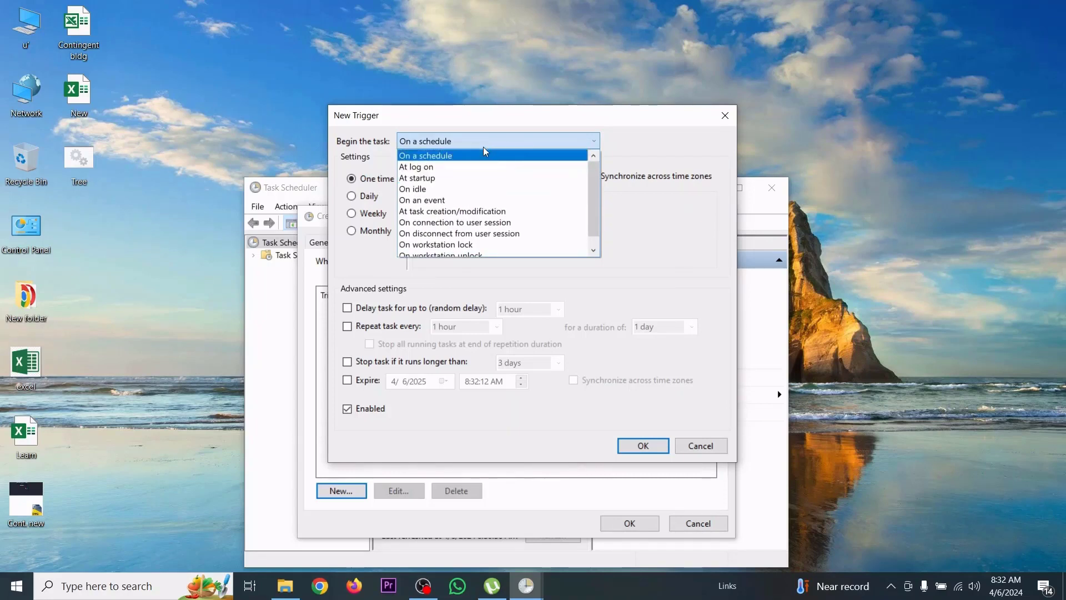
pyautogui.click(483, 146)
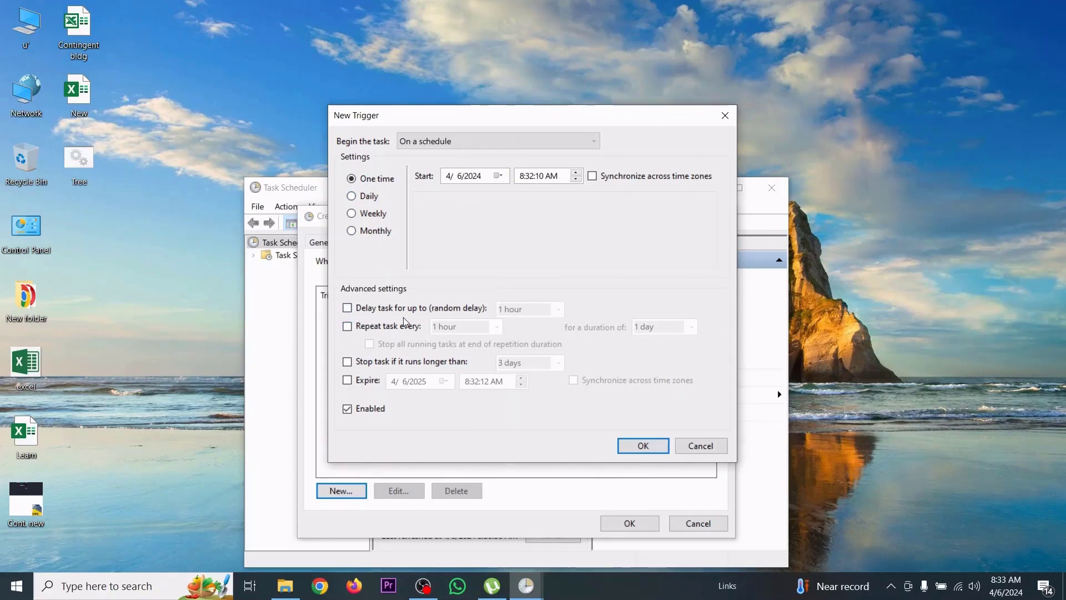
# - Make the trigger repeat the task every 1 minute and add it to the task
pyautogui.click(347, 327)
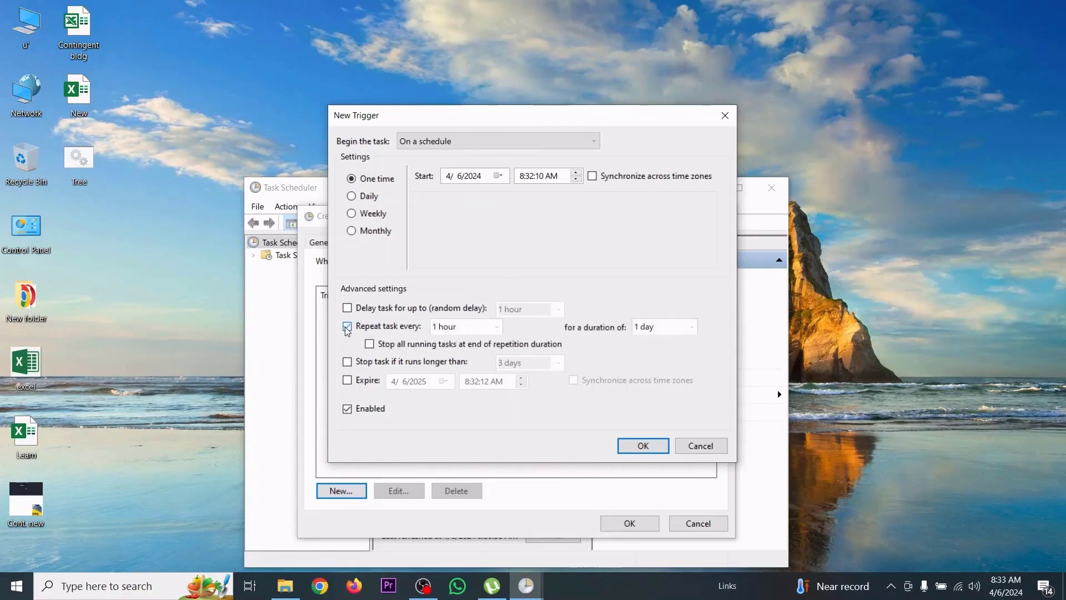
pyautogui.click(497, 328)
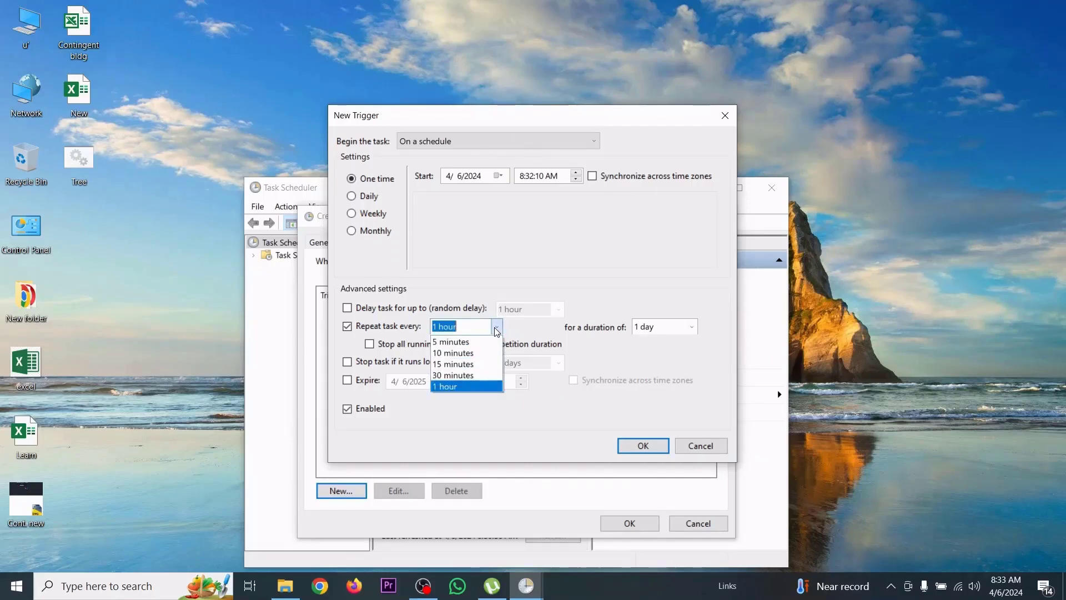
pyautogui.click(447, 341)
pyautogui.click(436, 326)
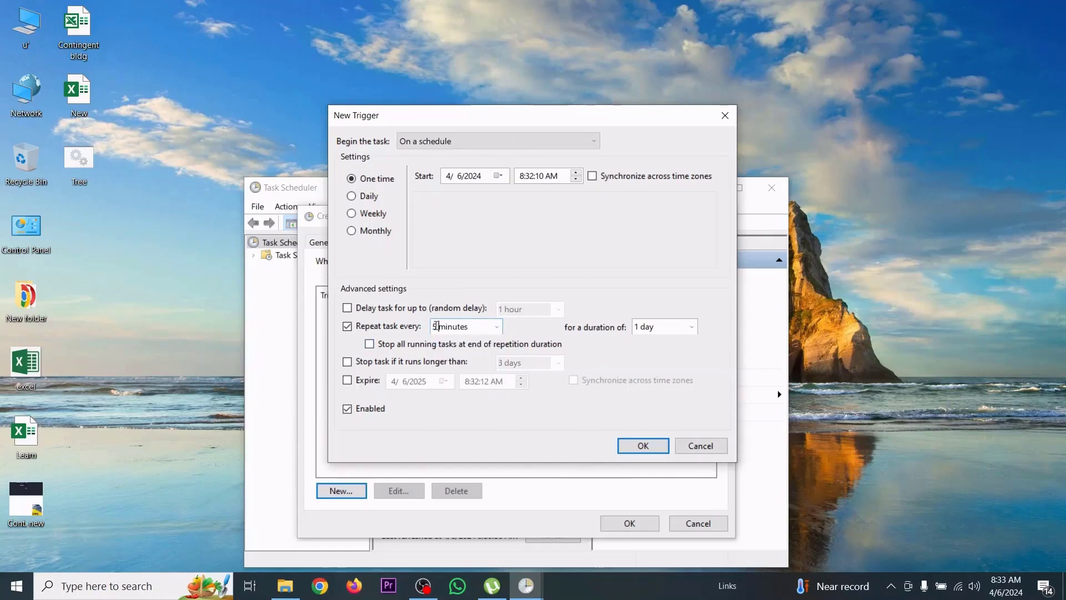
pyautogui.moveTo(436, 326); pyautogui.dragTo(433, 328)
pyautogui.write('1')
pyautogui.click(633, 445)
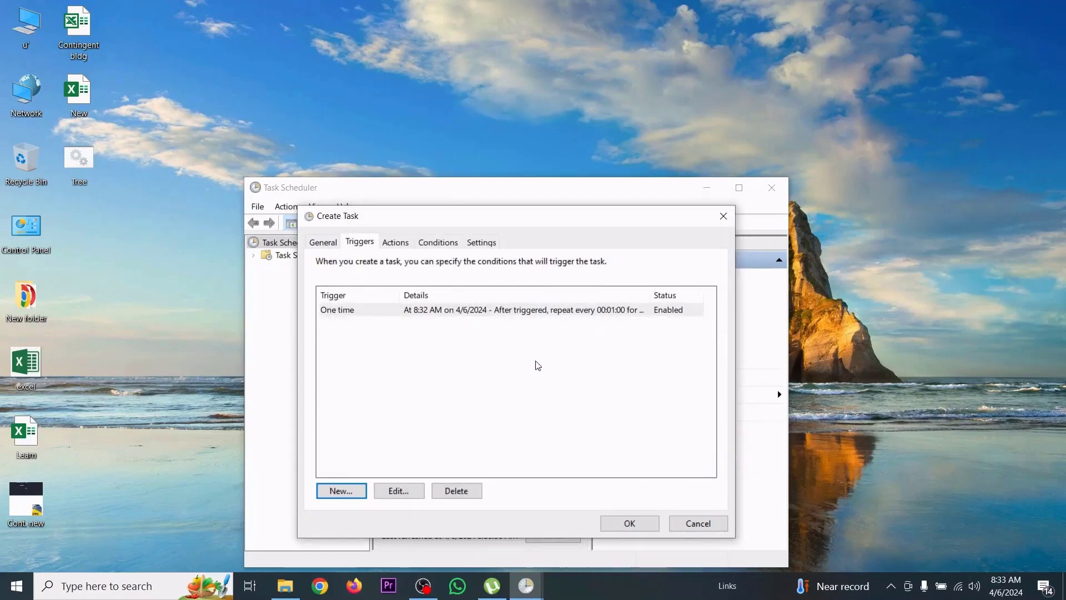
# - Add a "Start a program" action to the task that runs the Tree batch file from the Desktop
pyautogui.click(387, 242)
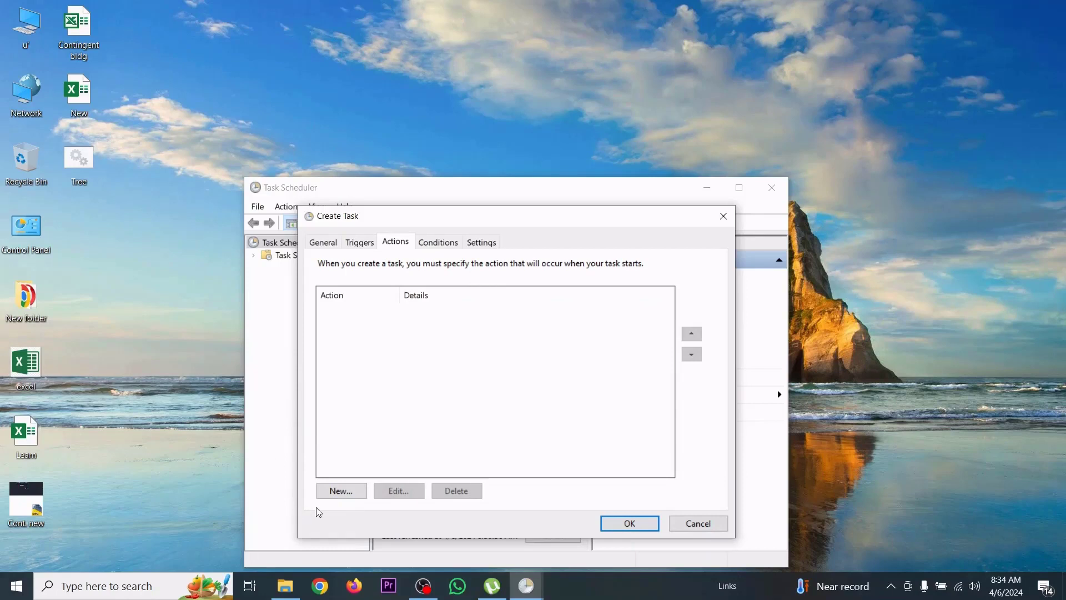
pyautogui.click(331, 491)
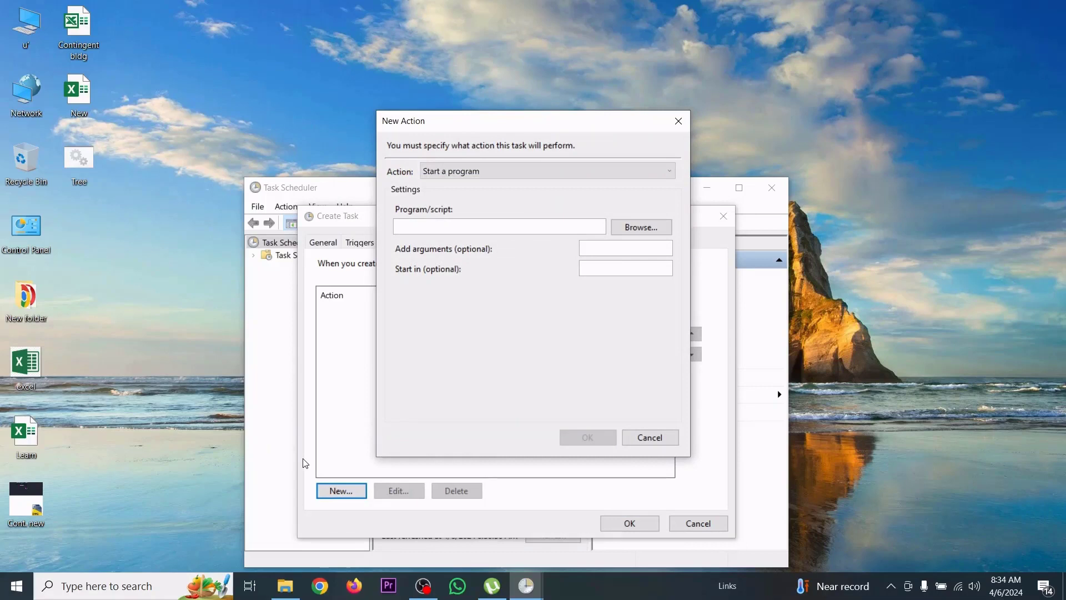
pyautogui.click(630, 229)
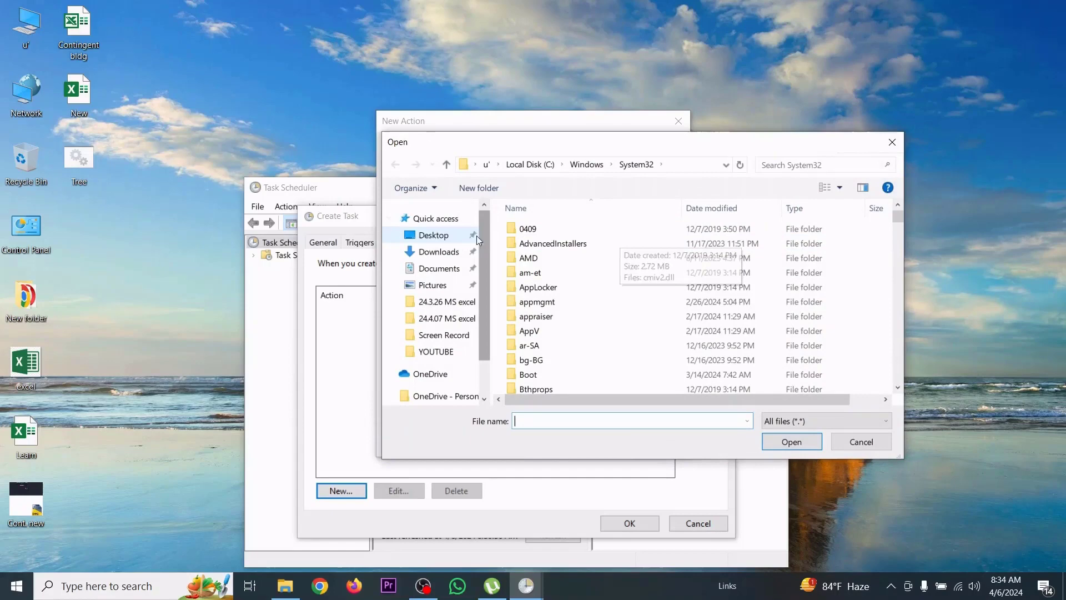
pyautogui.click(438, 236)
pyautogui.click(547, 317)
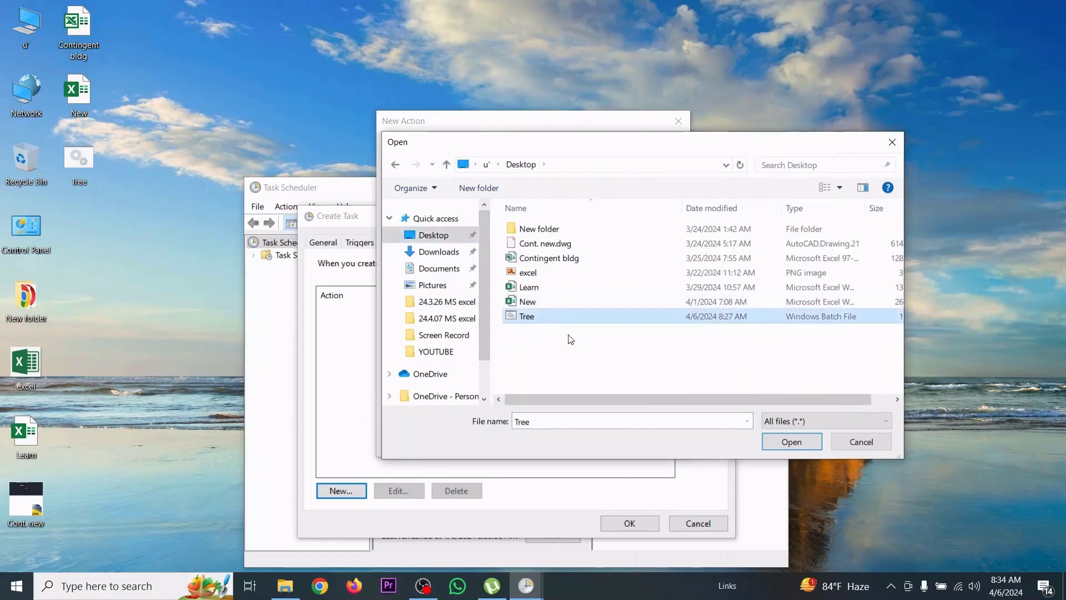
pyautogui.click(784, 444)
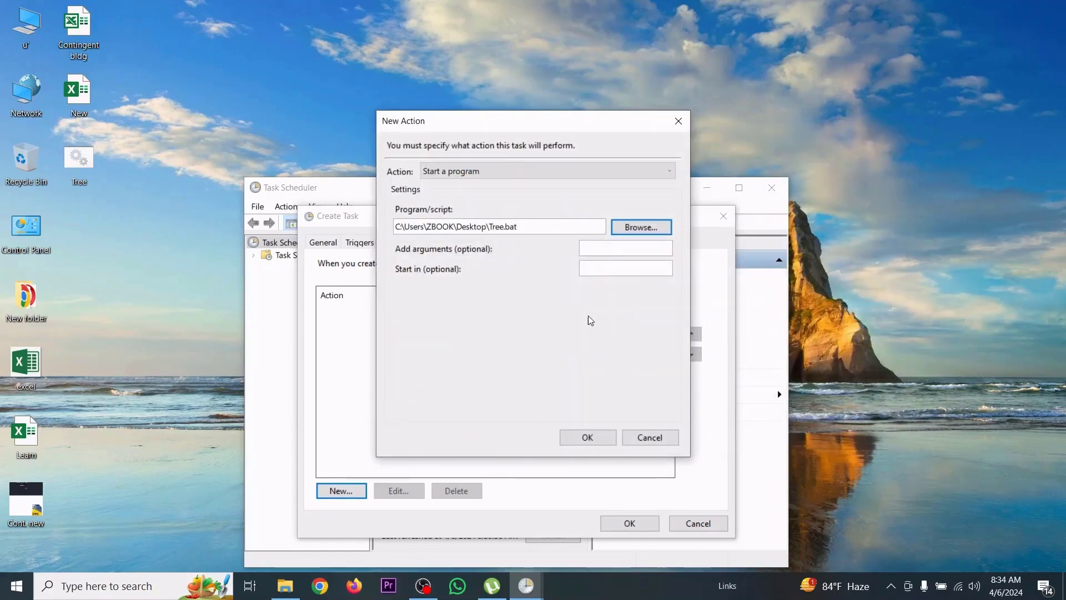
pyautogui.click(577, 436)
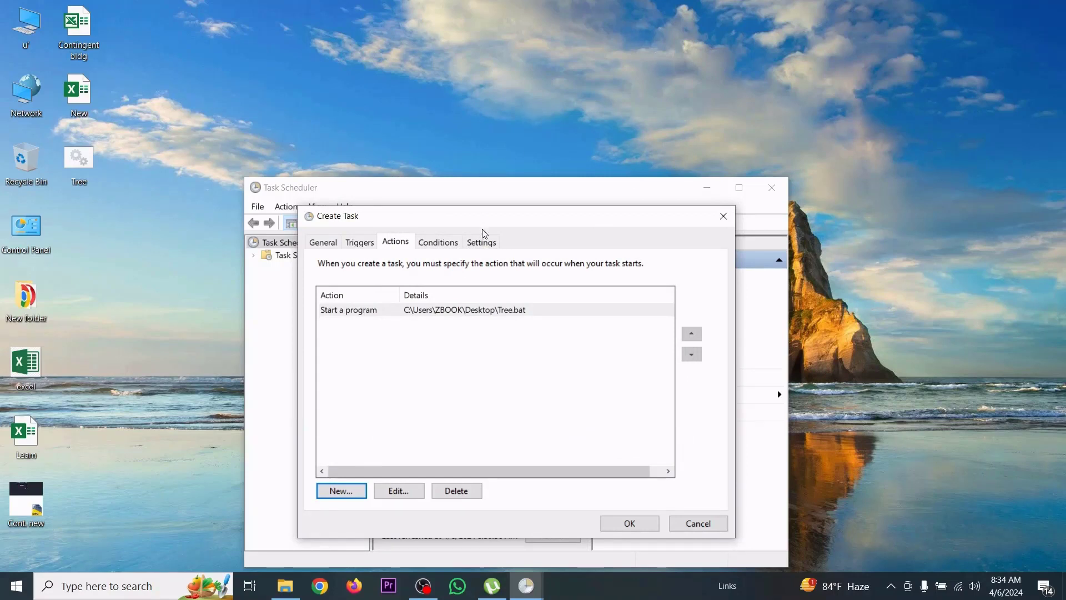
# - Review the task's conditions and additional settings, keep their defaults, and save the Tree task
pyautogui.click(446, 244)
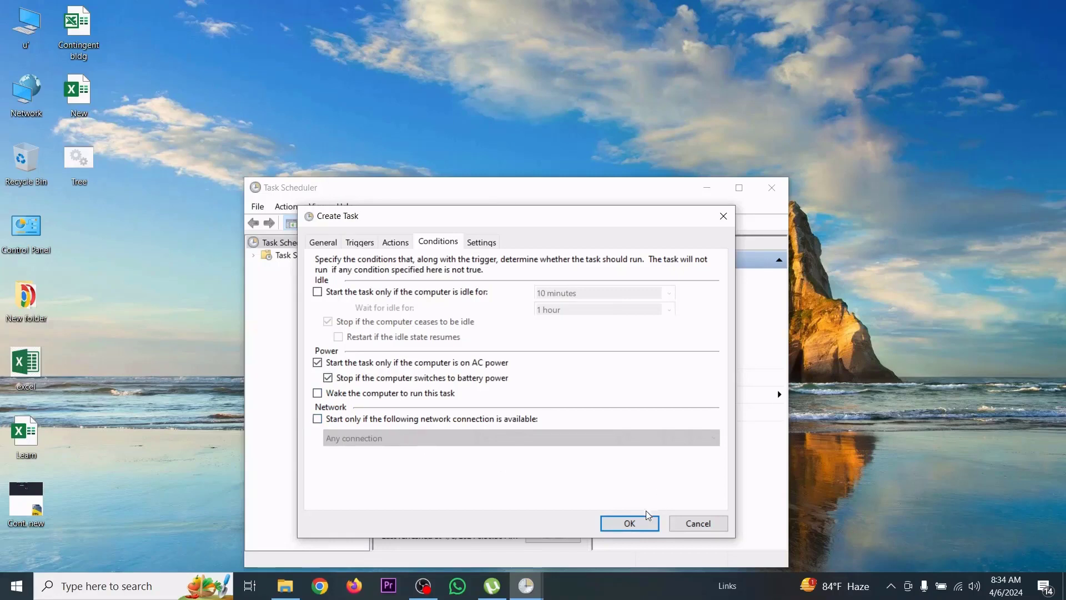
pyautogui.click(483, 246)
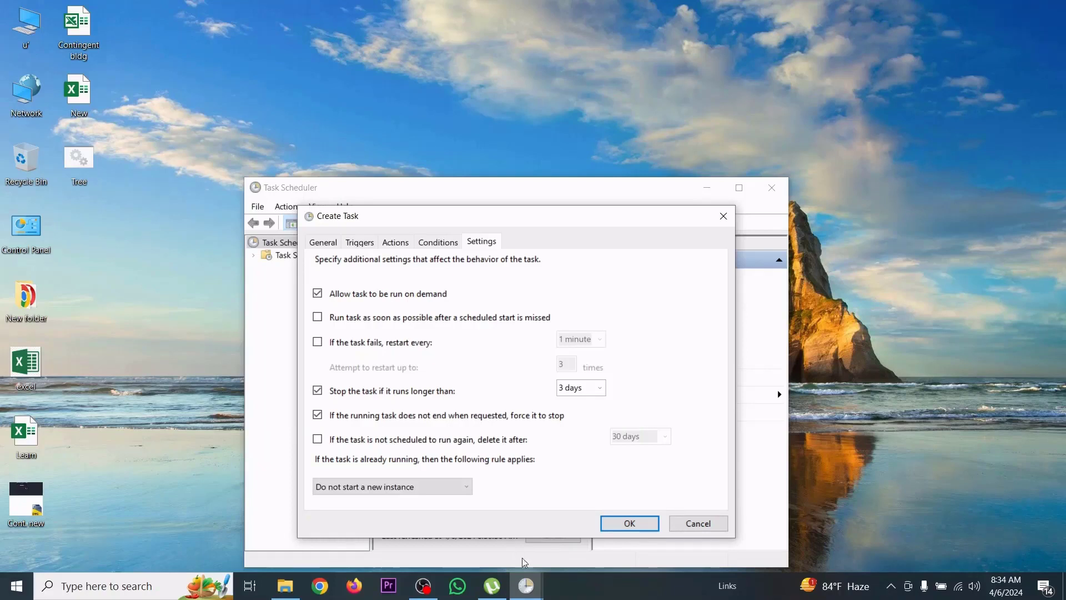
pyautogui.click(628, 523)
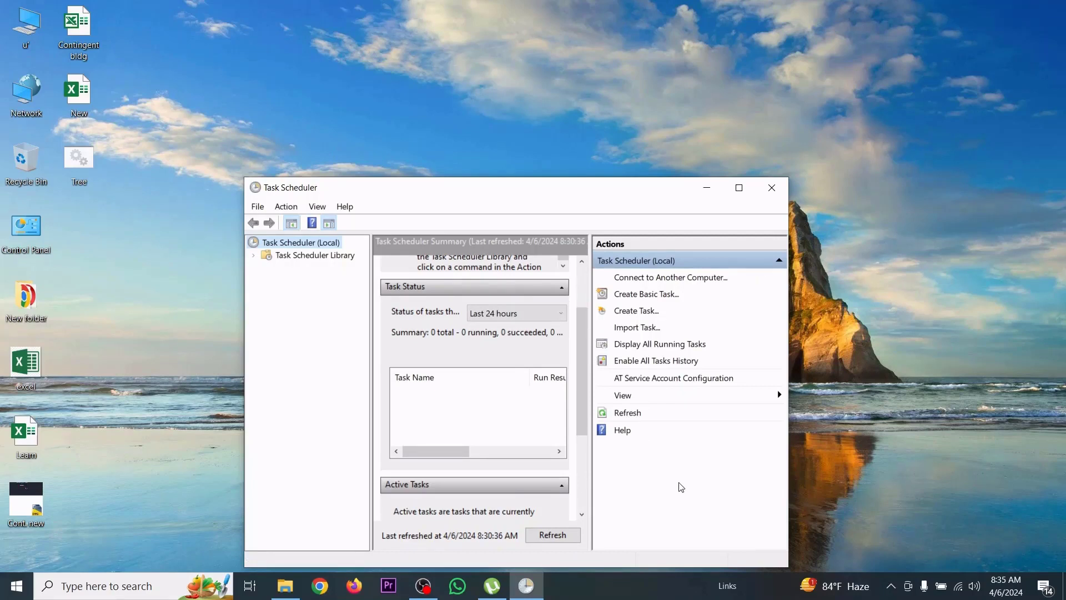
# - Close the command window opened by the scheduled Tree batch file, and close Task Scheduler
pyautogui.hscroll(2, 410, 433)
pyautogui.hscroll(-1, 422, 436)
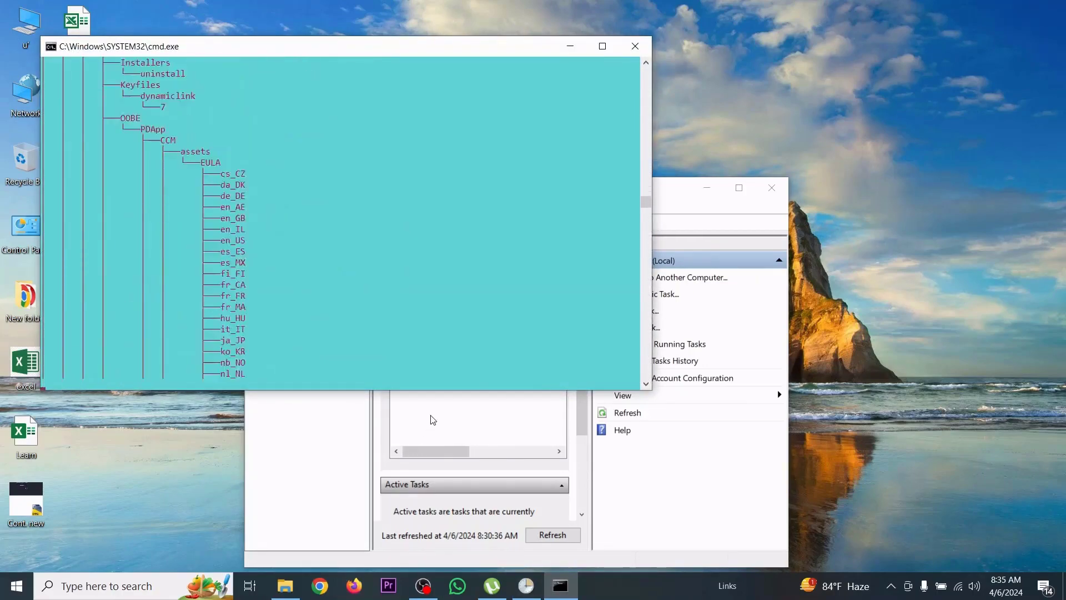
pyautogui.click(636, 50)
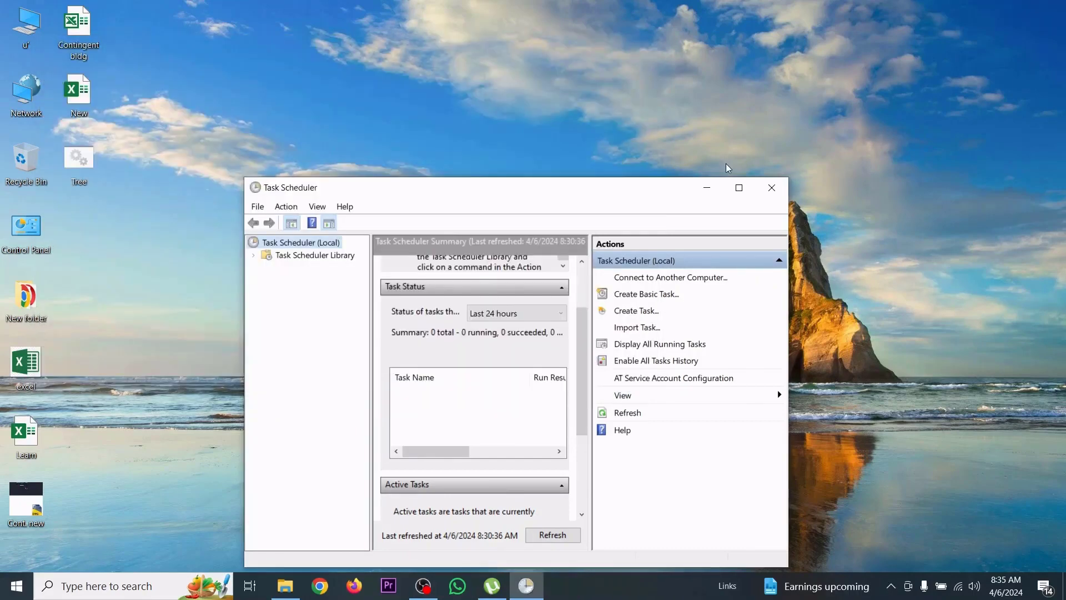
pyautogui.click(772, 189)
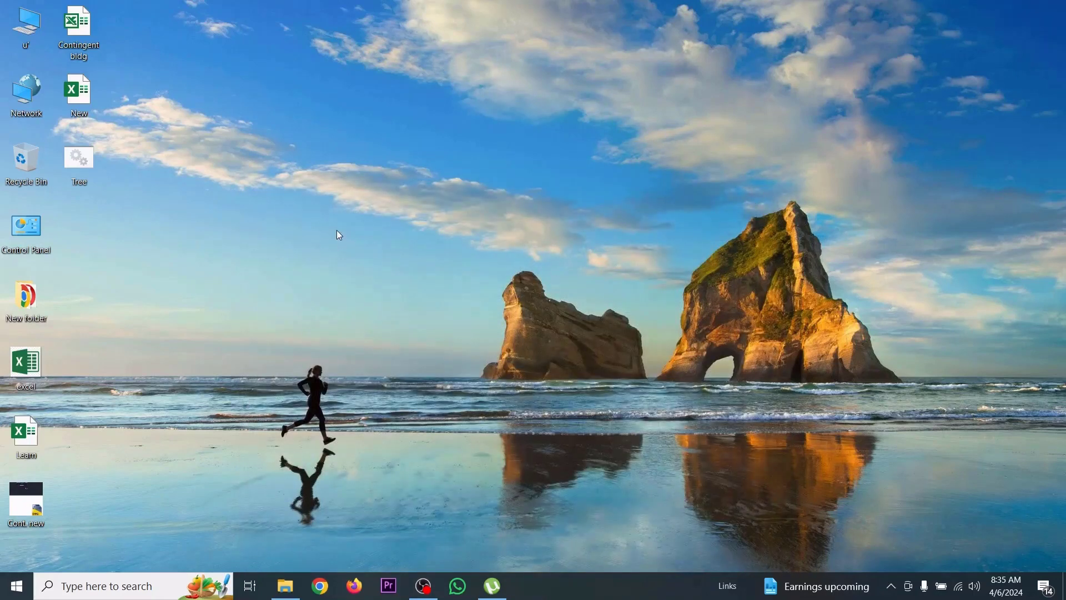